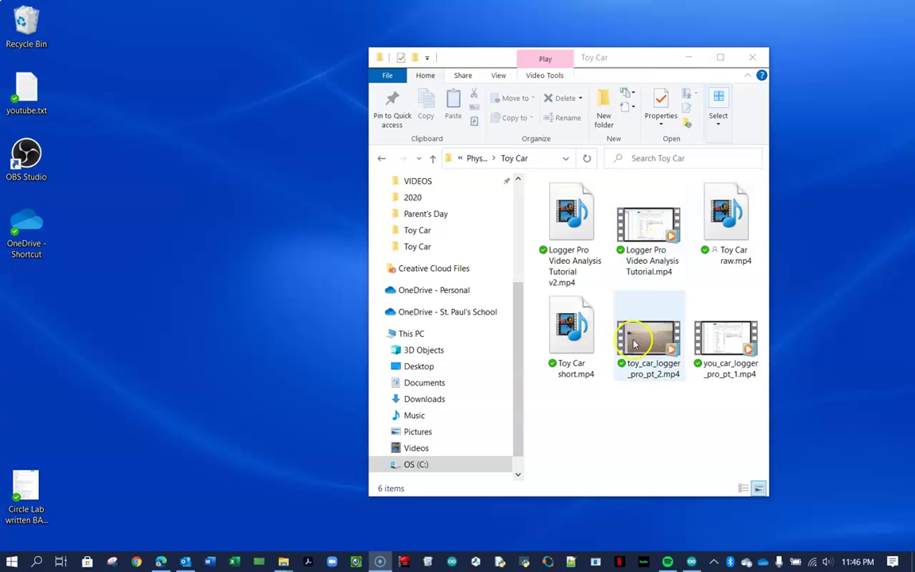
double_click(575, 340)
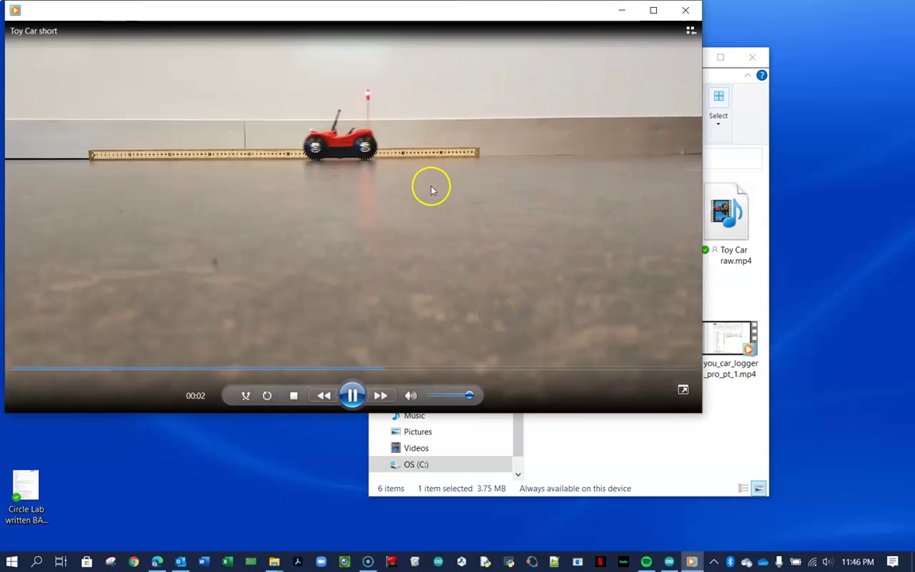
left_click(686, 9)
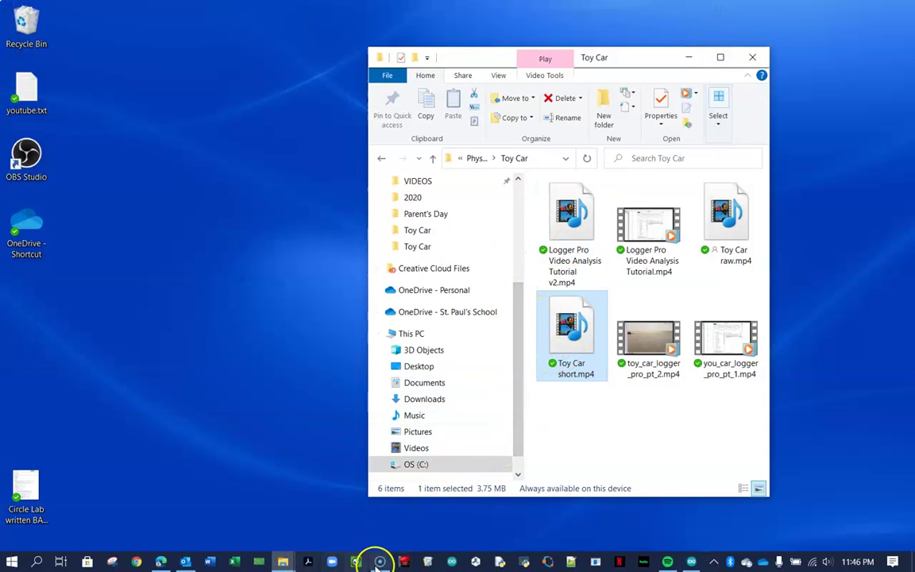
- Insert the movie Toy Car short.mp4 from OneDrive > VIDEOS > Physics > Toy Car onto Page 1
left_click(427, 562)
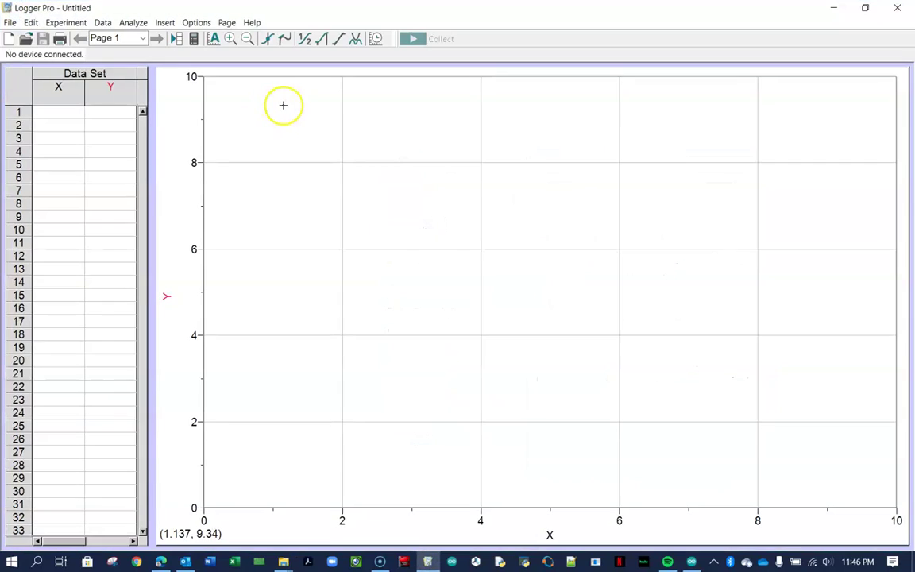
left_click(164, 22)
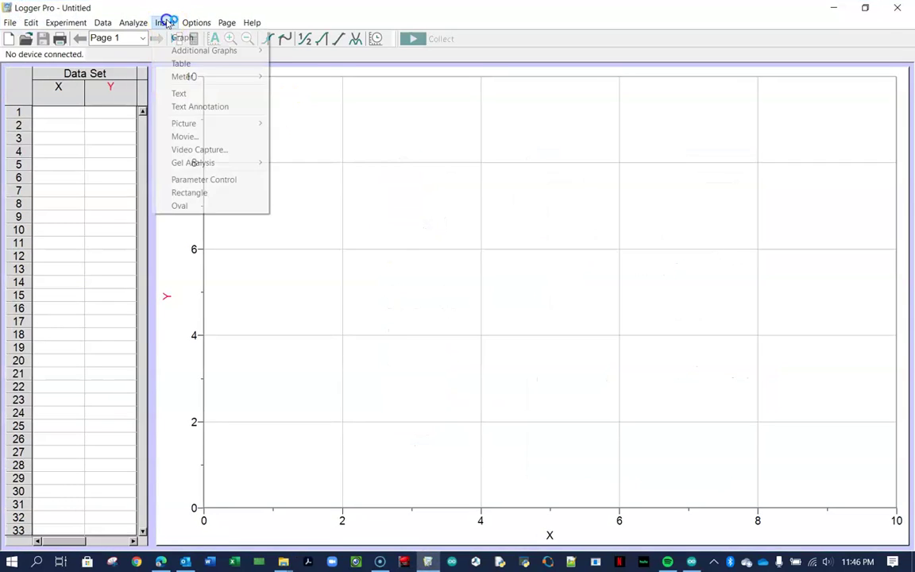
left_click(176, 137)
left_click(367, 166)
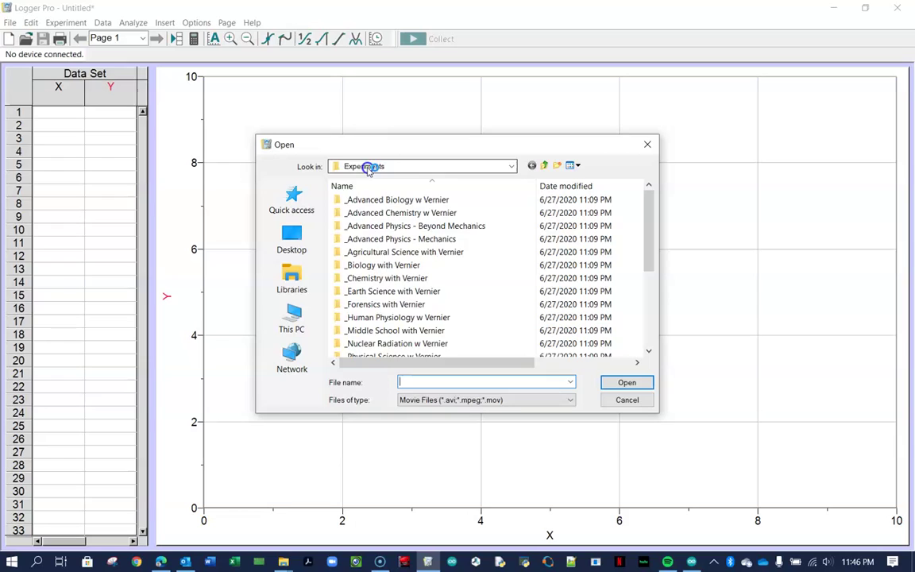
left_click(374, 233)
scroll(353, 330, "down", 6)
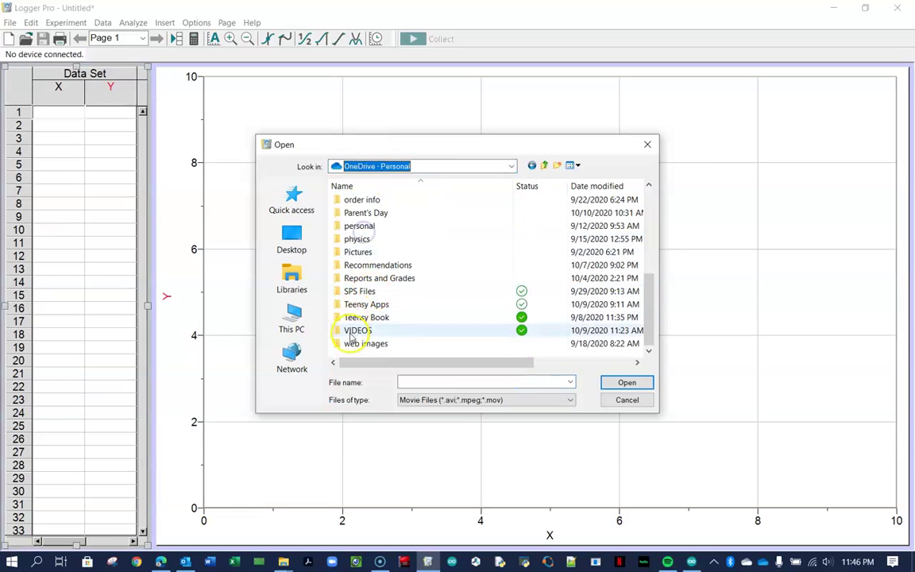
double_click(355, 330)
double_click(362, 250)
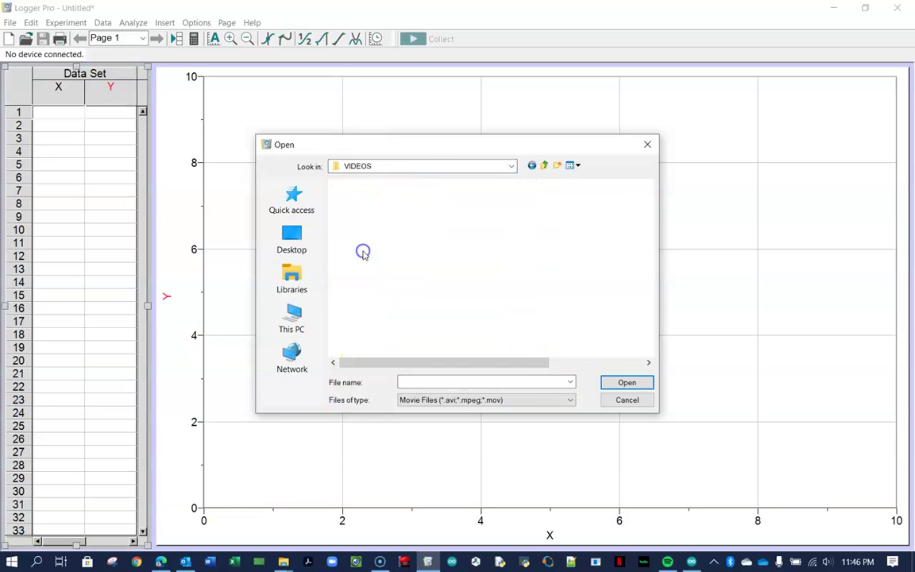
double_click(359, 228)
scroll(490, 261, "down", 1)
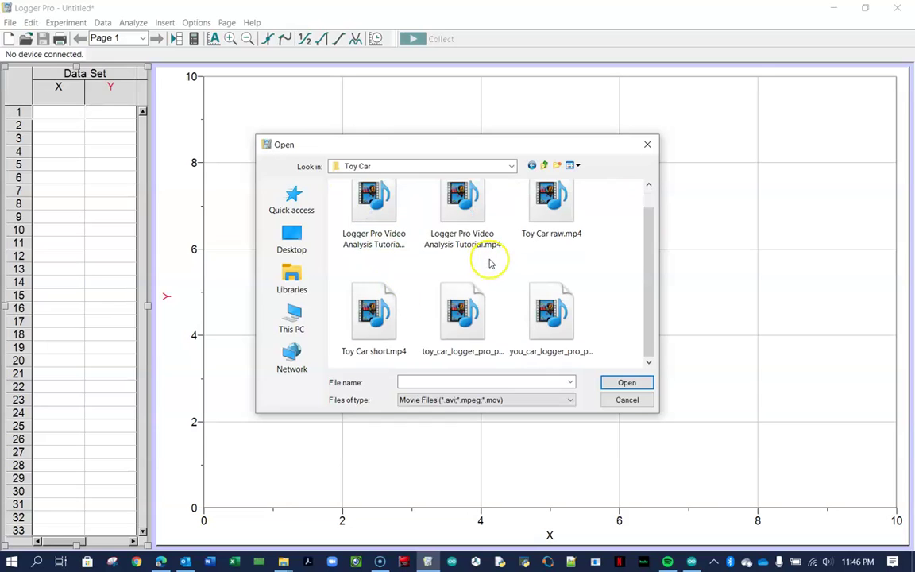
double_click(368, 342)
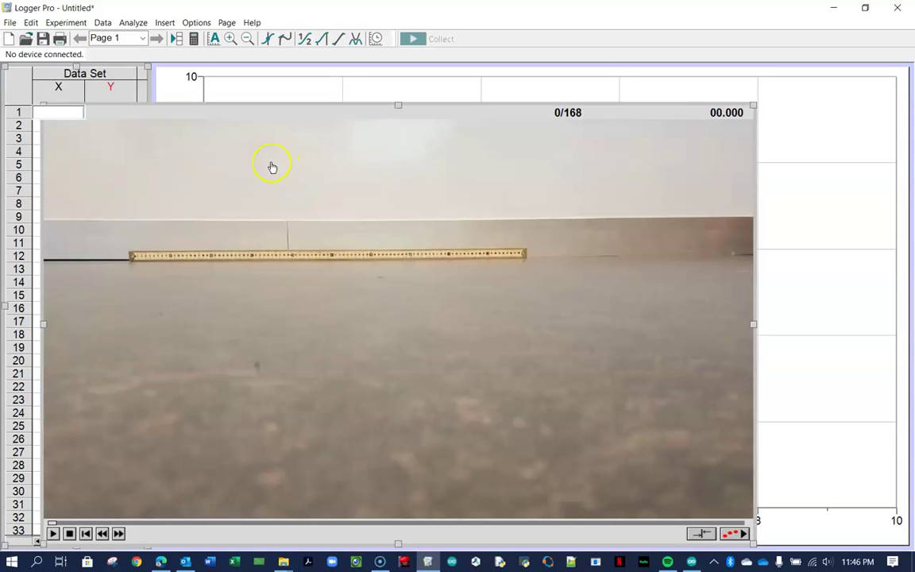
- Move and enlarge the movie over the graph, then enable video analysis to create the VideoA data set
left_click_drag(236, 123, 327, 79)
left_click_drag(840, 506, 893, 544)
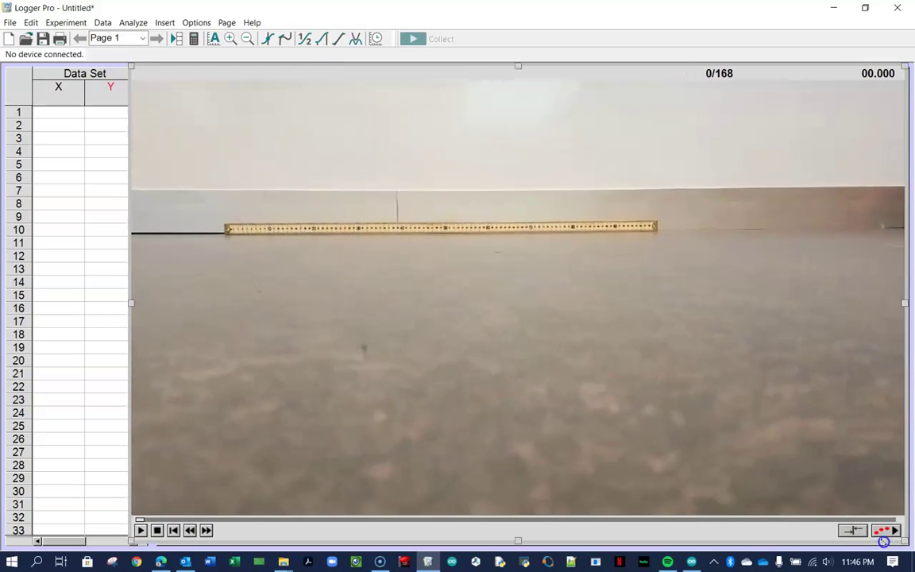
left_click_drag(554, 76, 512, 70)
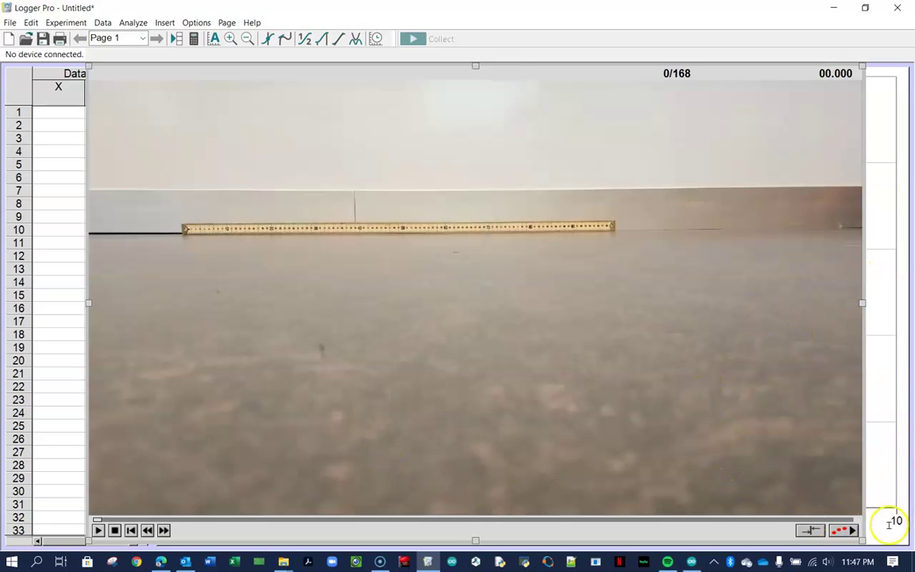
left_click(841, 529)
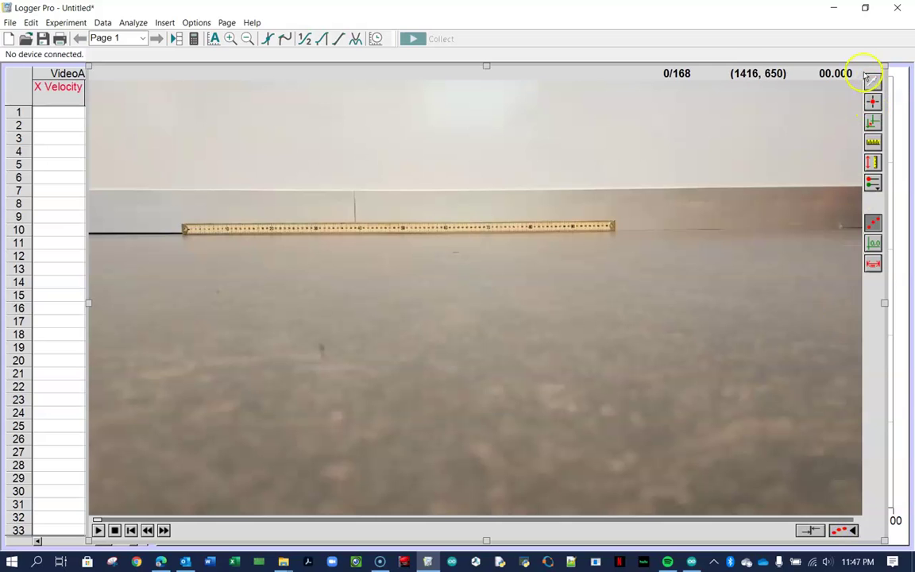
- Set the scale in metres along the floor ruler, then pause the movie at frame 23 (0.784 s)
left_click(873, 143)
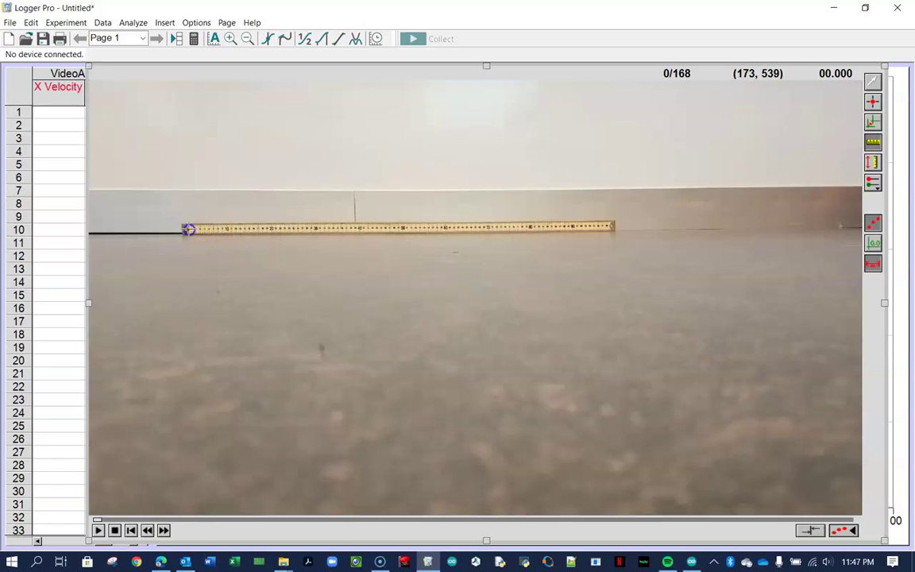
left_click_drag(188, 229, 615, 227)
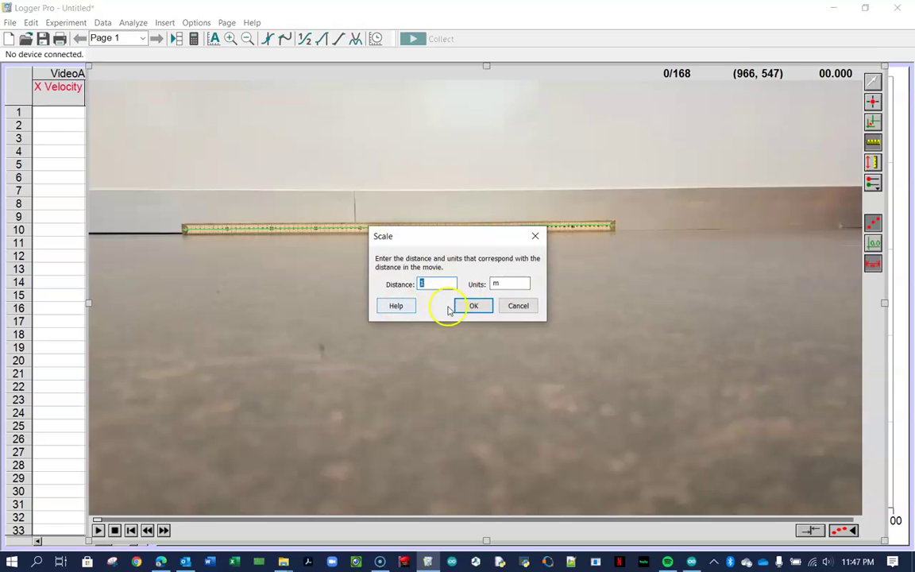
left_click(473, 306)
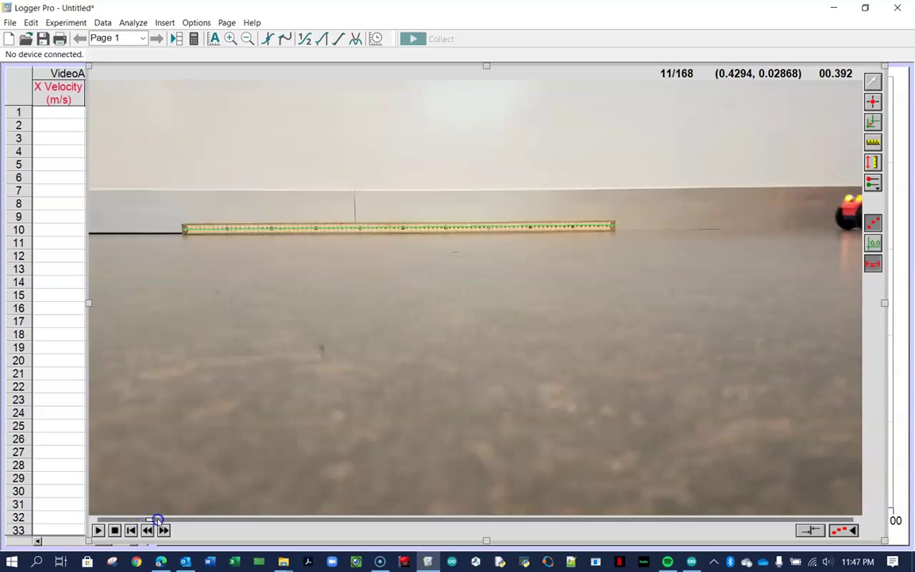
left_click(207, 525)
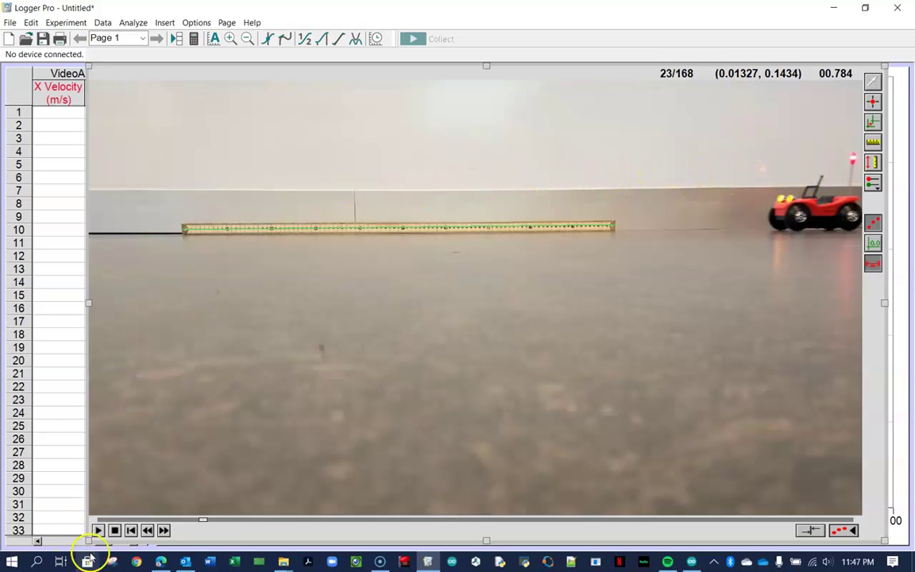
- In Movie Options, make the first VA point define time zero and advance 5 frames per point
right_click(624, 289)
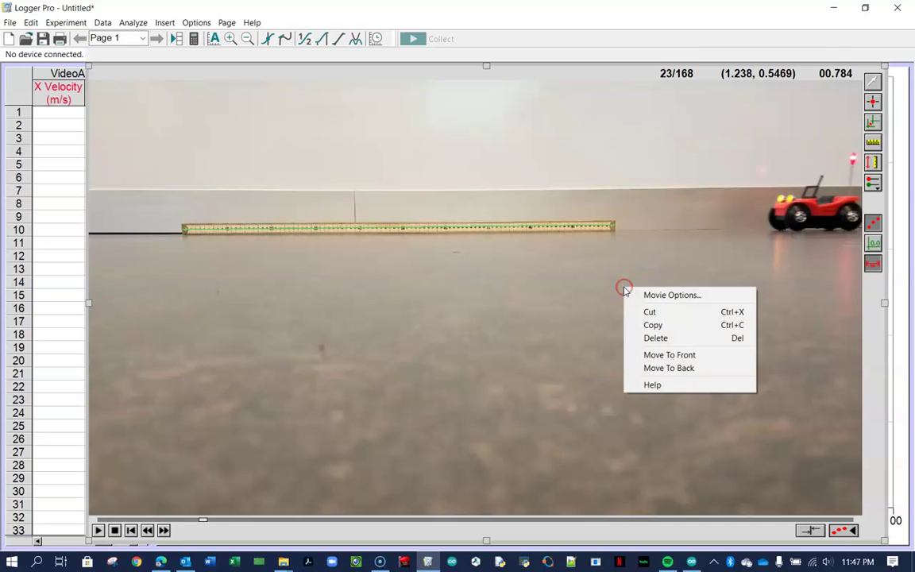
left_click(656, 297)
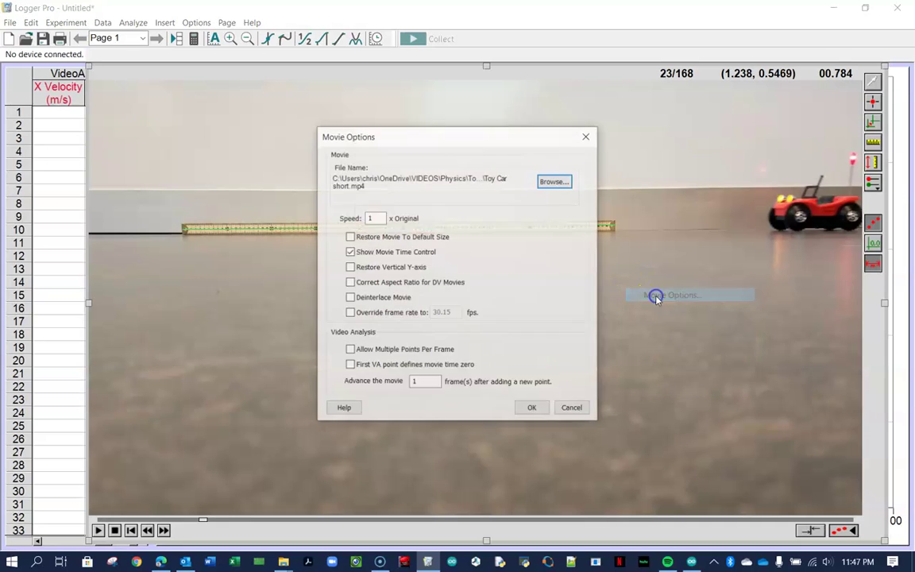
left_click(571, 408)
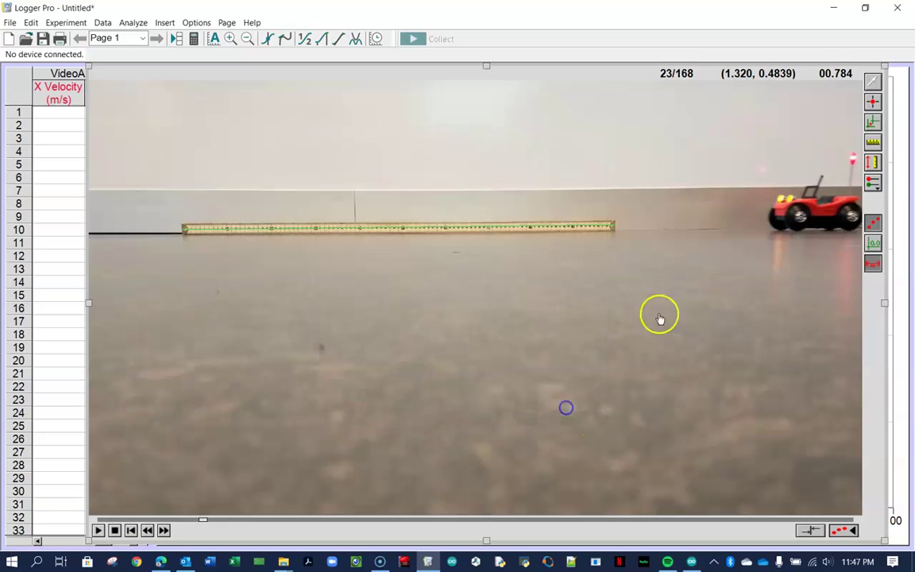
right_click(659, 315)
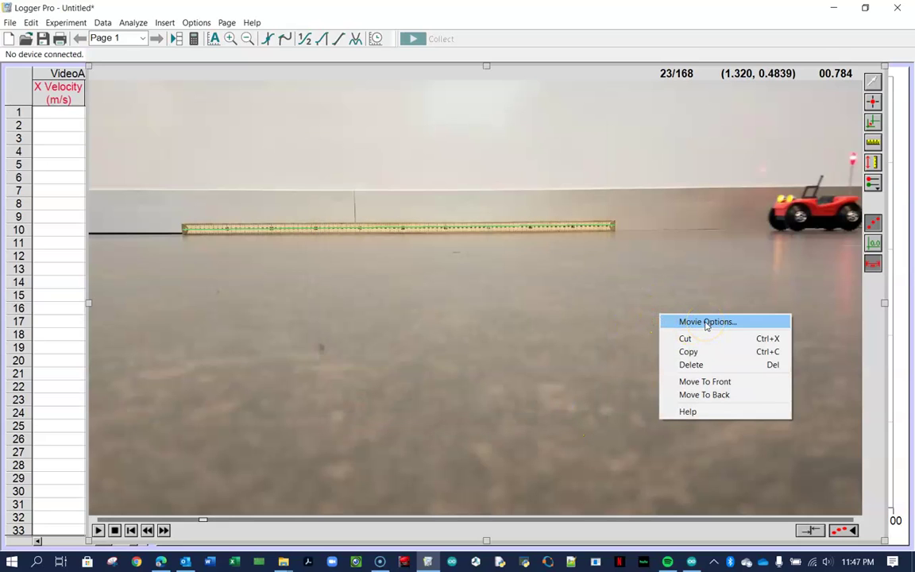
left_click(706, 323)
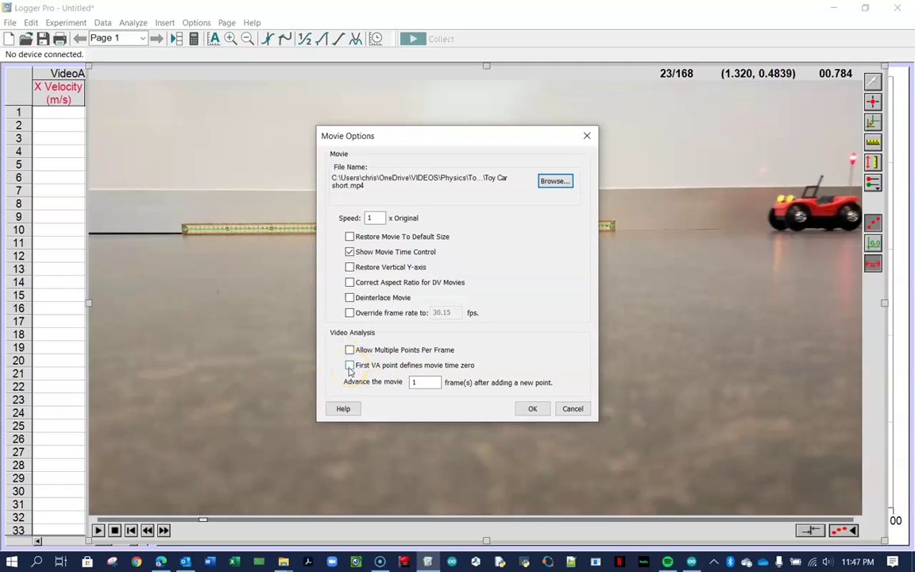
left_click(350, 367)
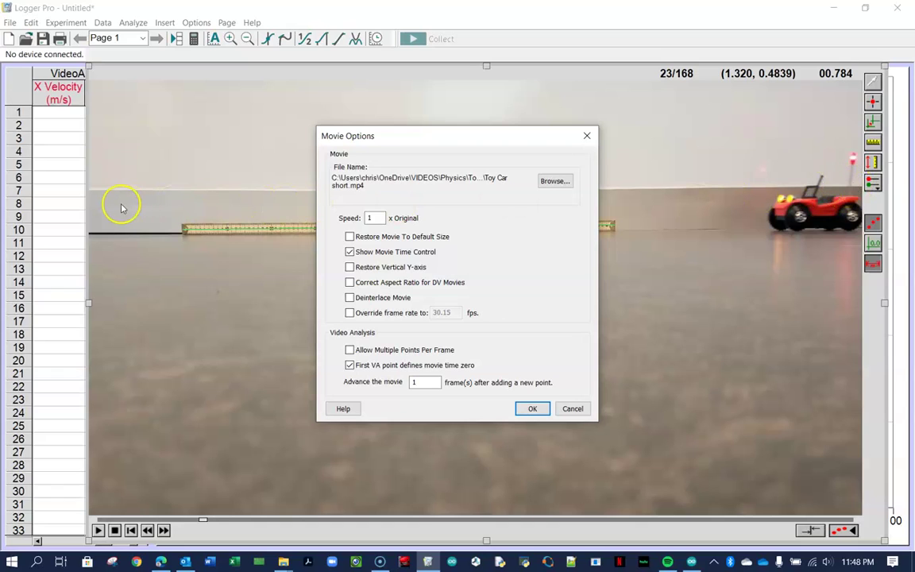
left_click(347, 383)
left_click(530, 409)
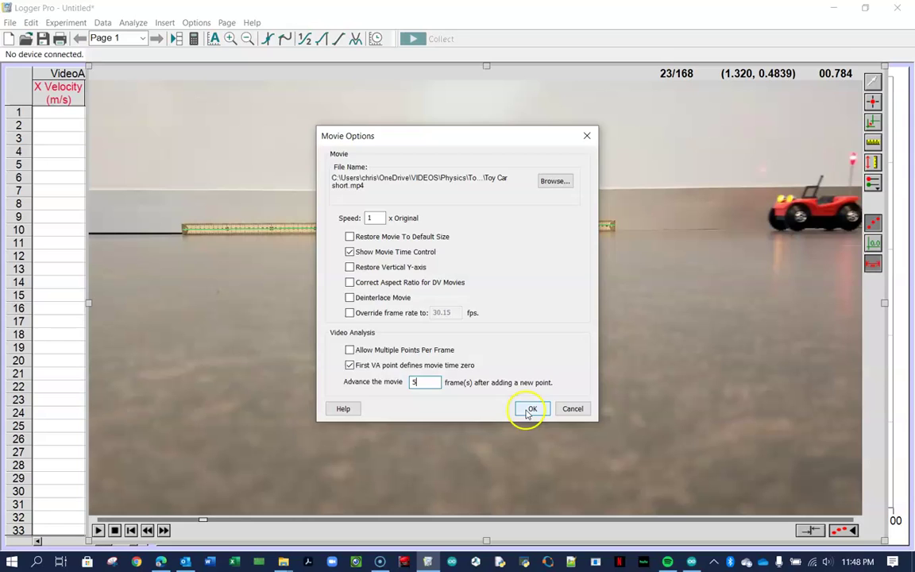
left_click(530, 410)
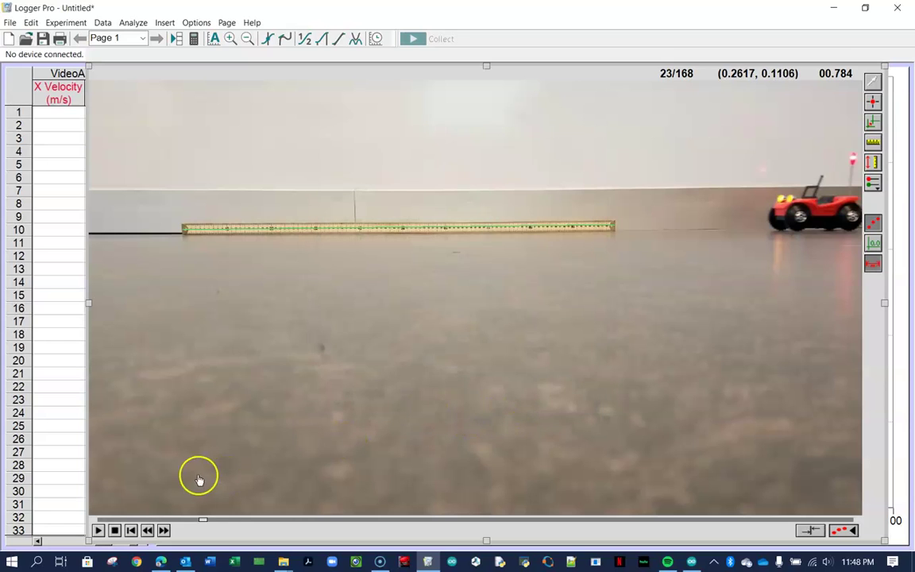
- Step the movie back several frames, then forward to frame 17
left_click(148, 531)
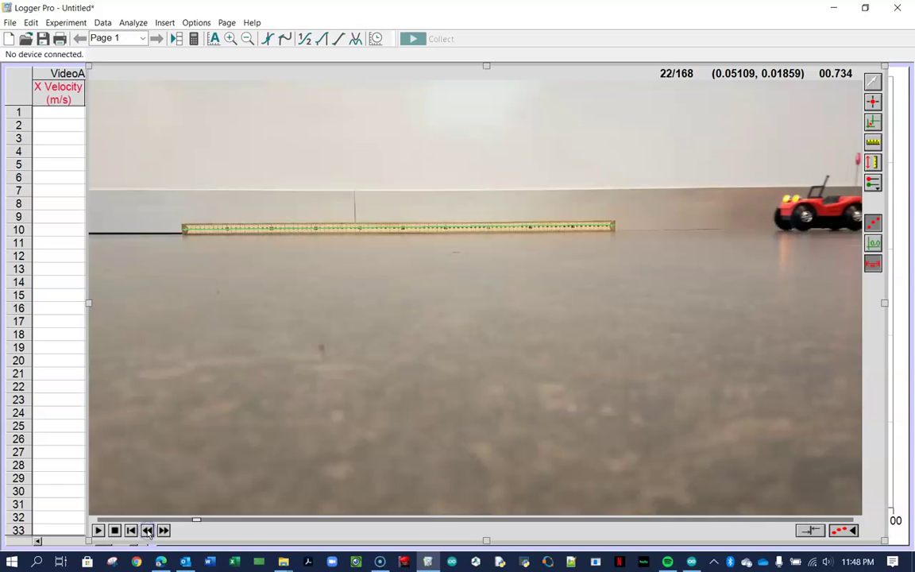
left_click(148, 530)
left_click(148, 530)
left_click(148, 530)
left_click(148, 531)
left_click(148, 530)
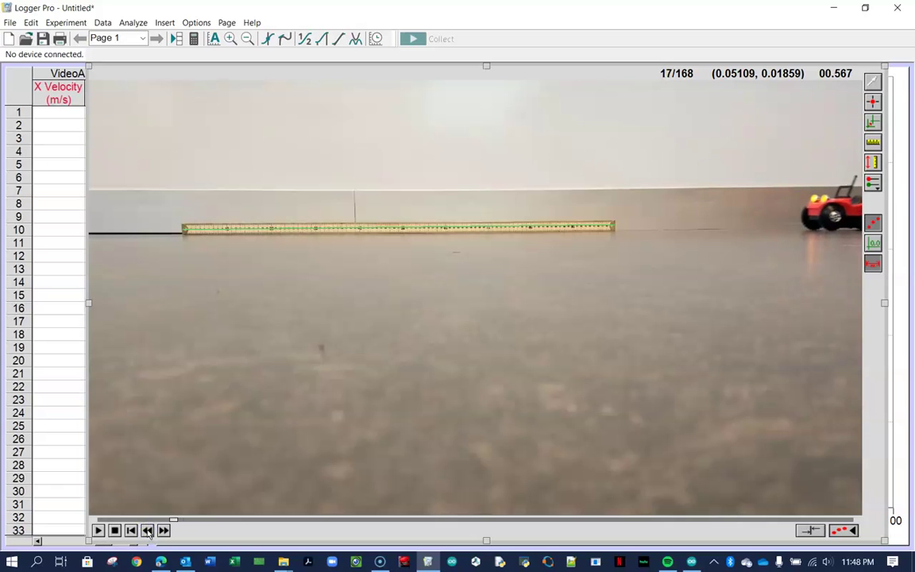
left_click(148, 531)
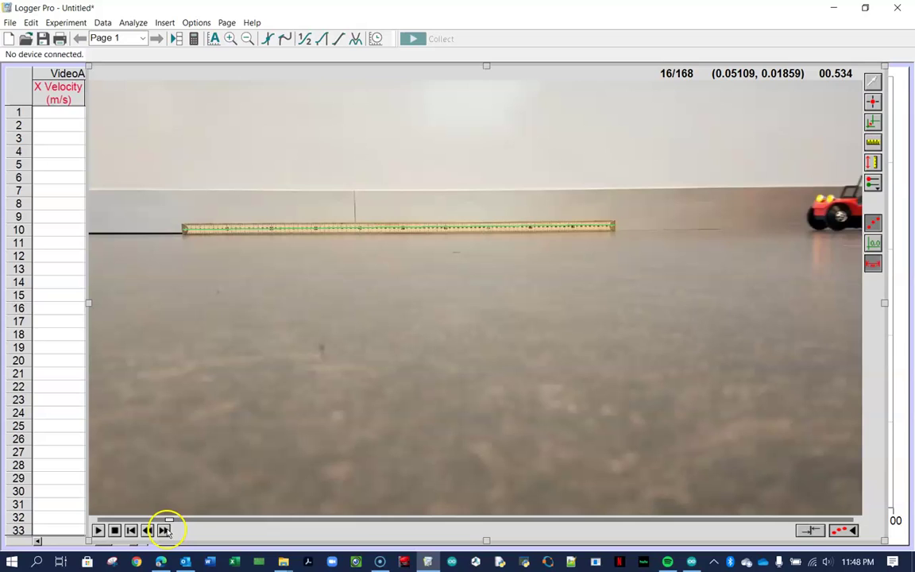
left_click(165, 531)
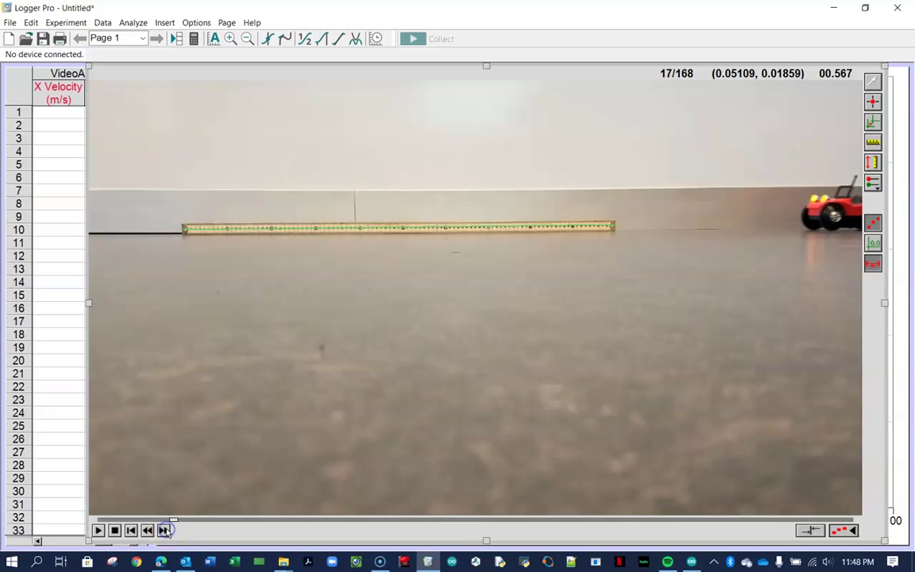
- Add a point on the car's antenna in 25 successive frames until it reaches the left edge
left_click(873, 103)
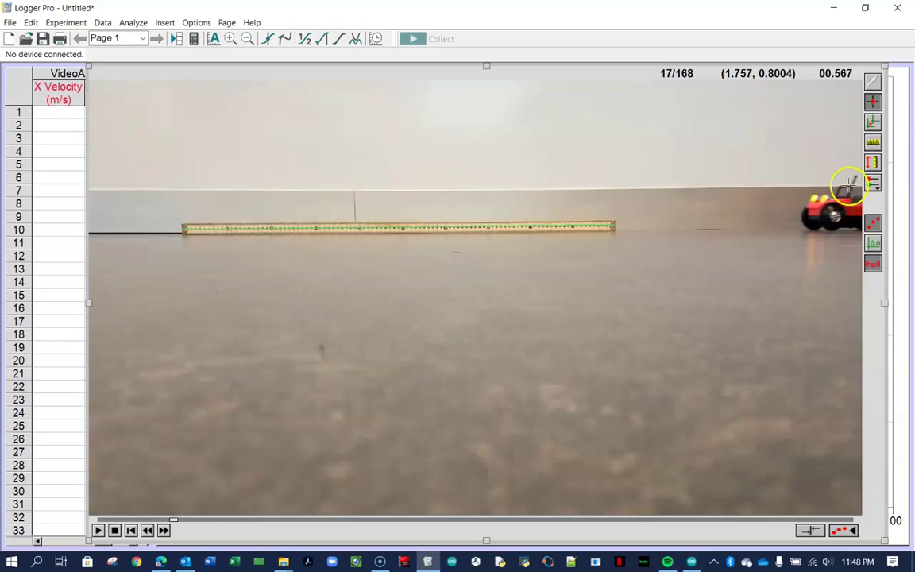
left_click(854, 175)
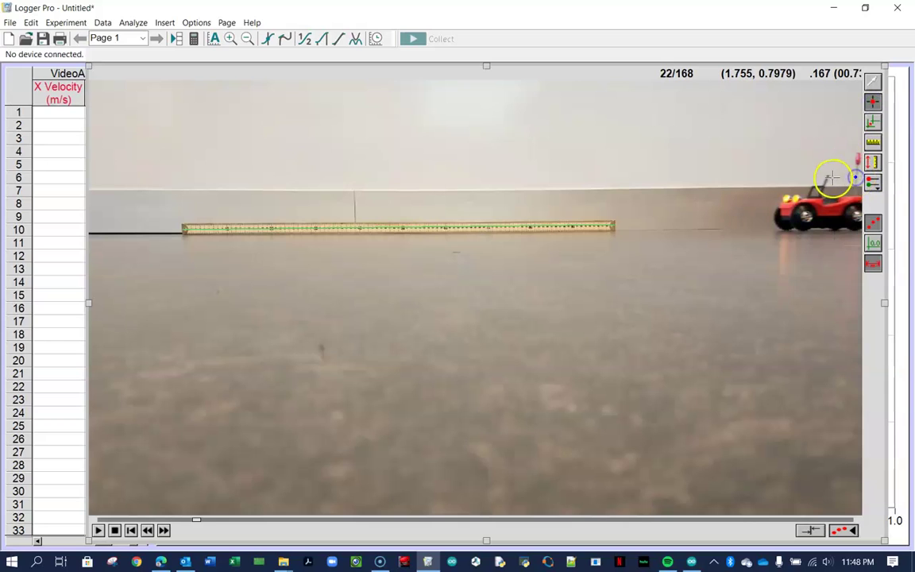
left_click(828, 176)
left_click(797, 174)
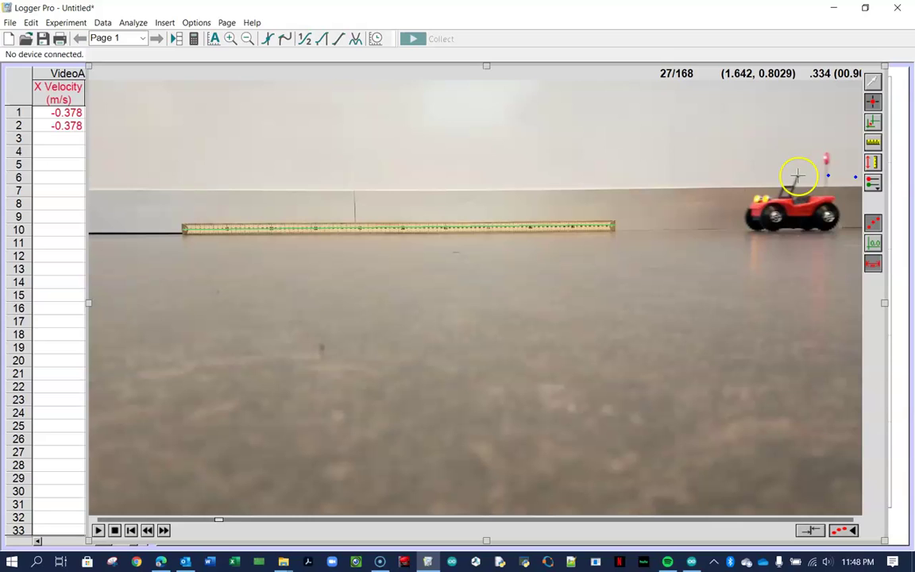
left_click(765, 174)
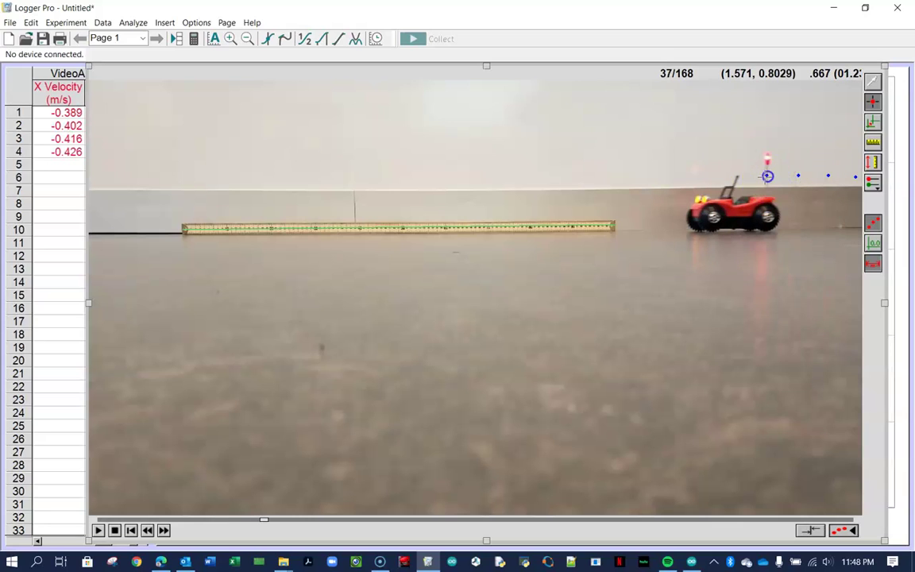
left_click(736, 176)
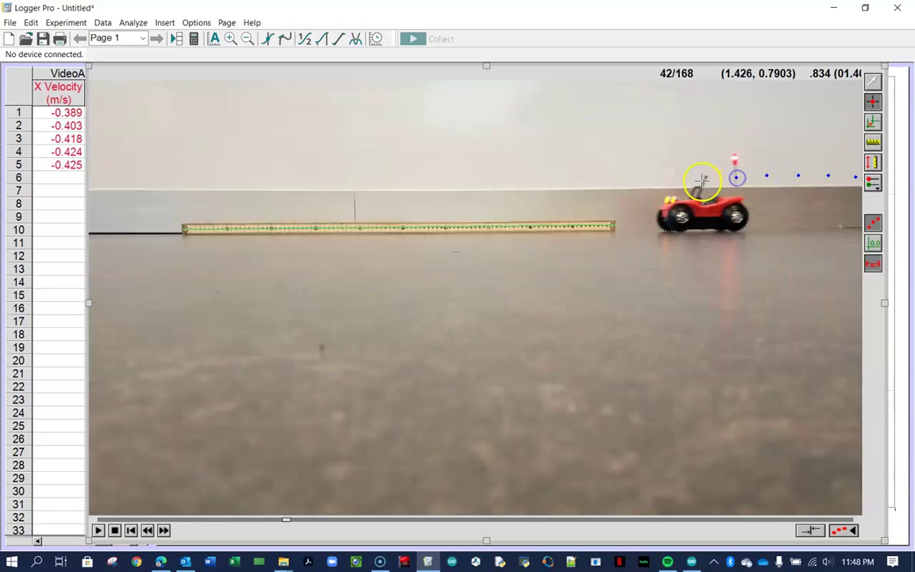
left_click(706, 175)
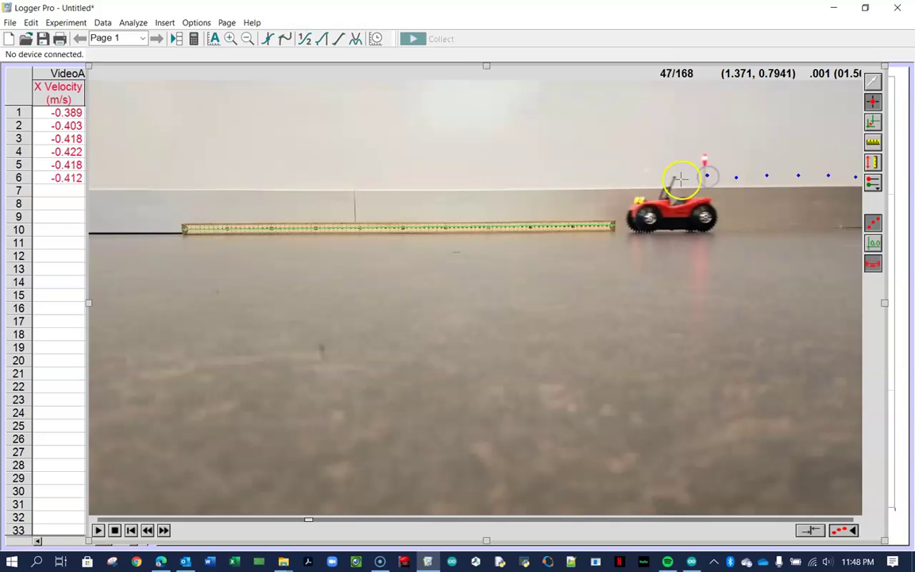
left_click(674, 176)
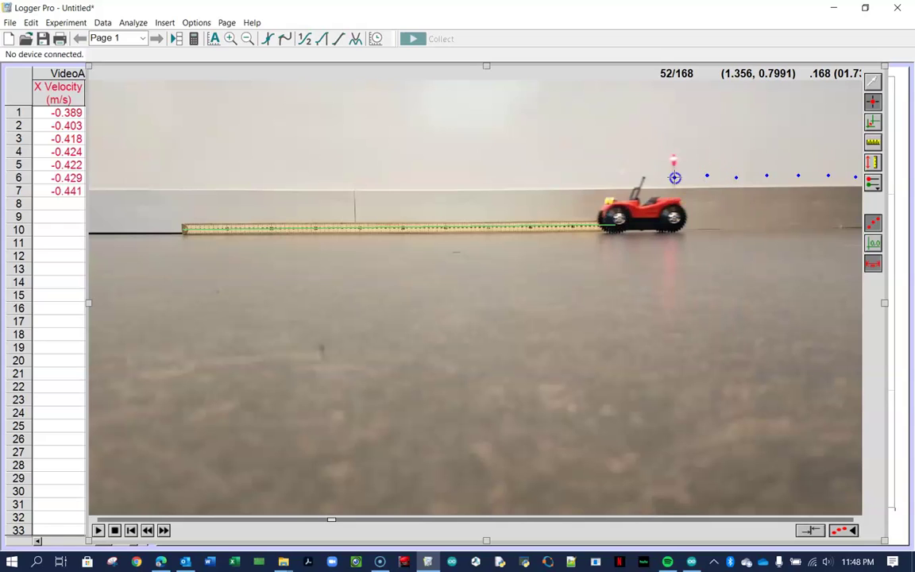
left_click(643, 176)
left_click(610, 178)
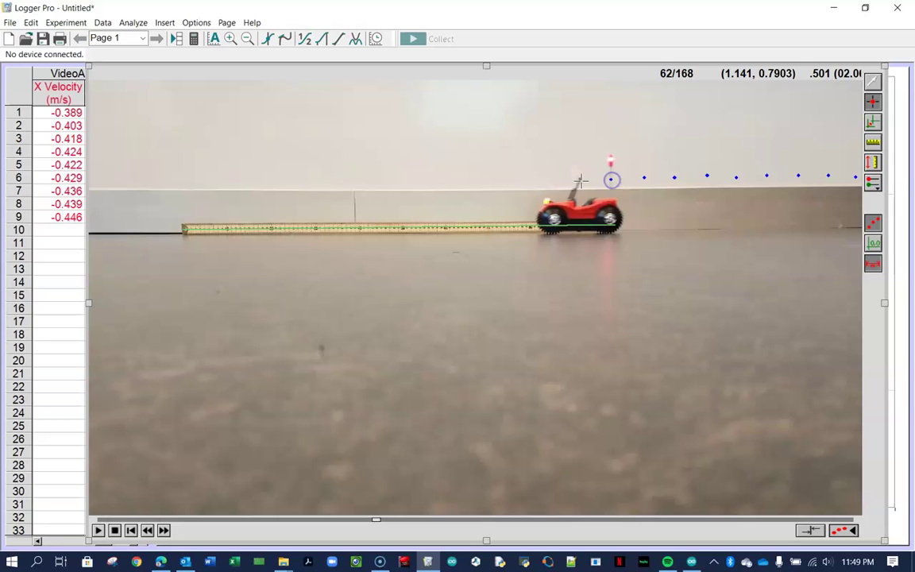
left_click(580, 178)
left_click(549, 179)
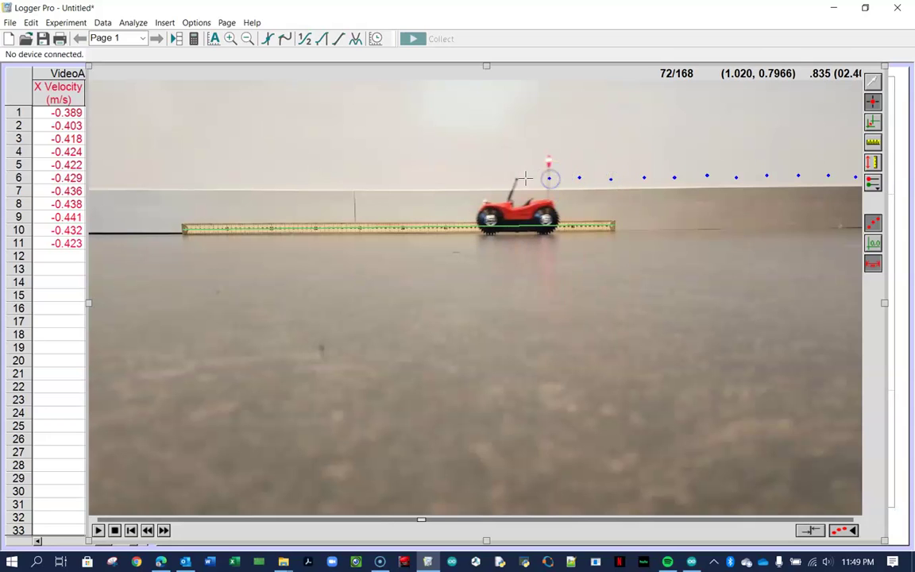
left_click(517, 179)
left_click(483, 180)
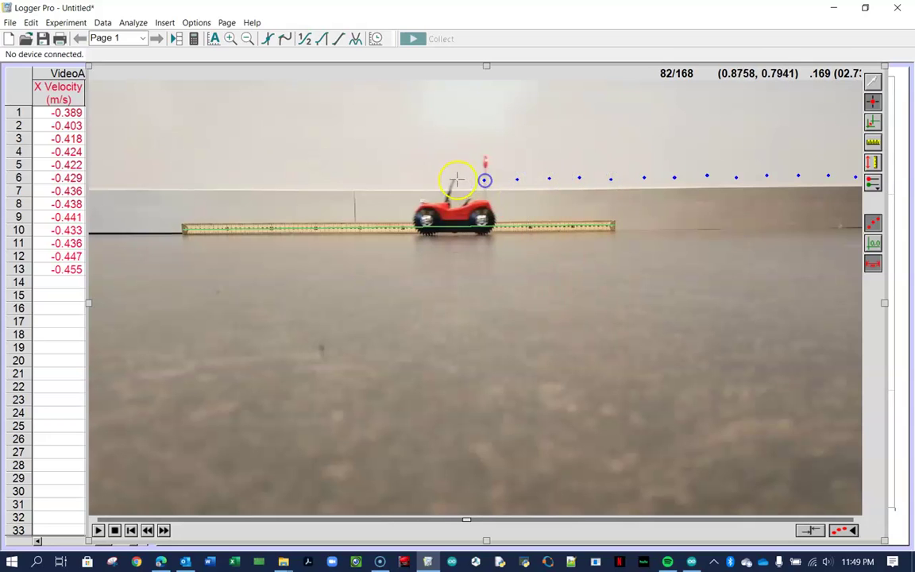
left_click(453, 179)
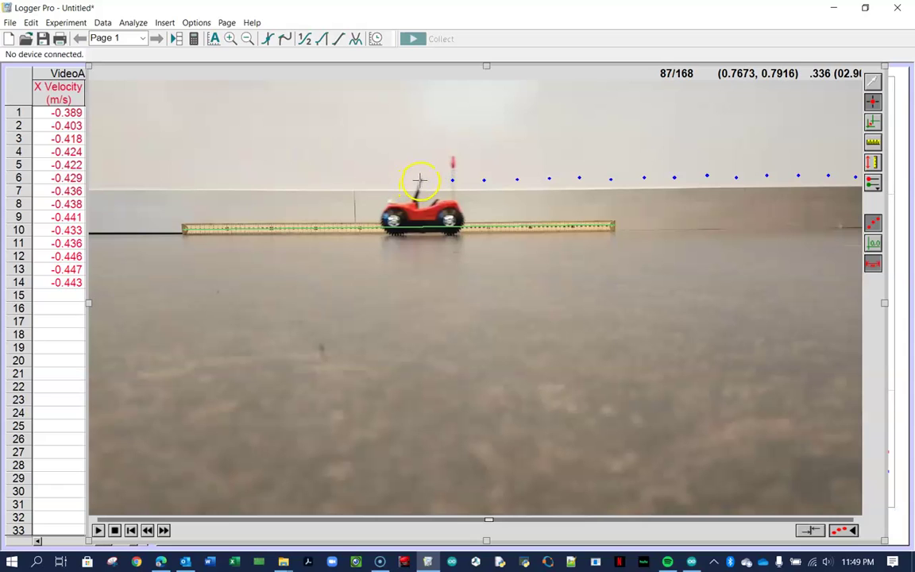
left_click(420, 181)
left_click(389, 180)
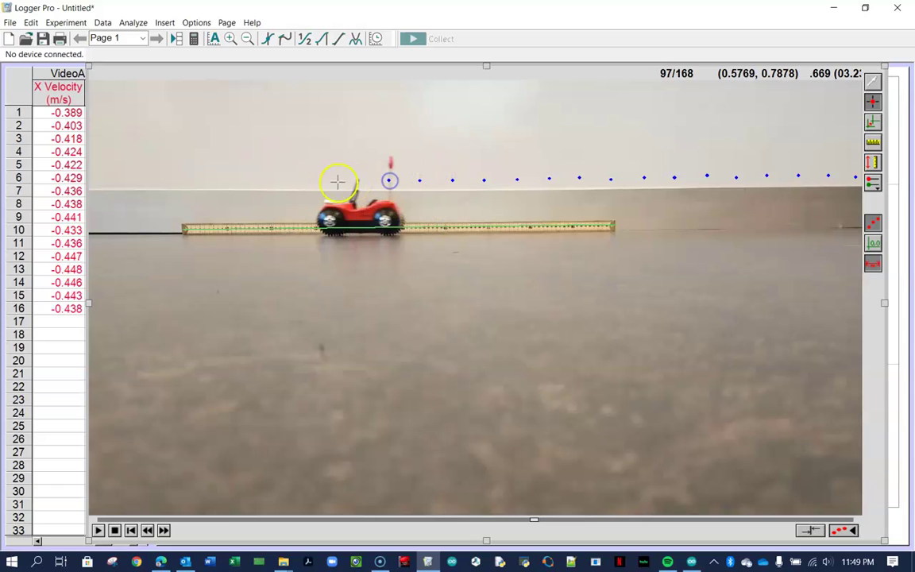
left_click(355, 180)
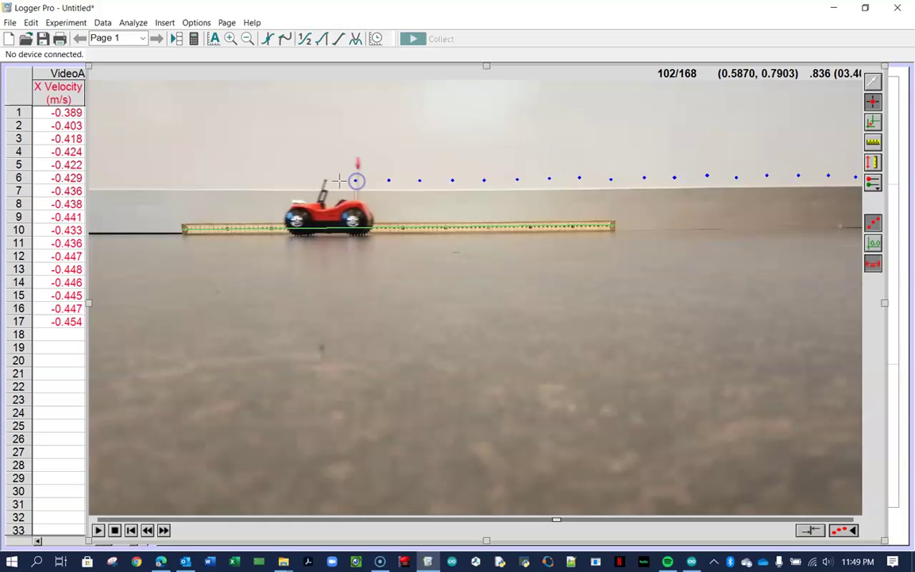
left_click(325, 181)
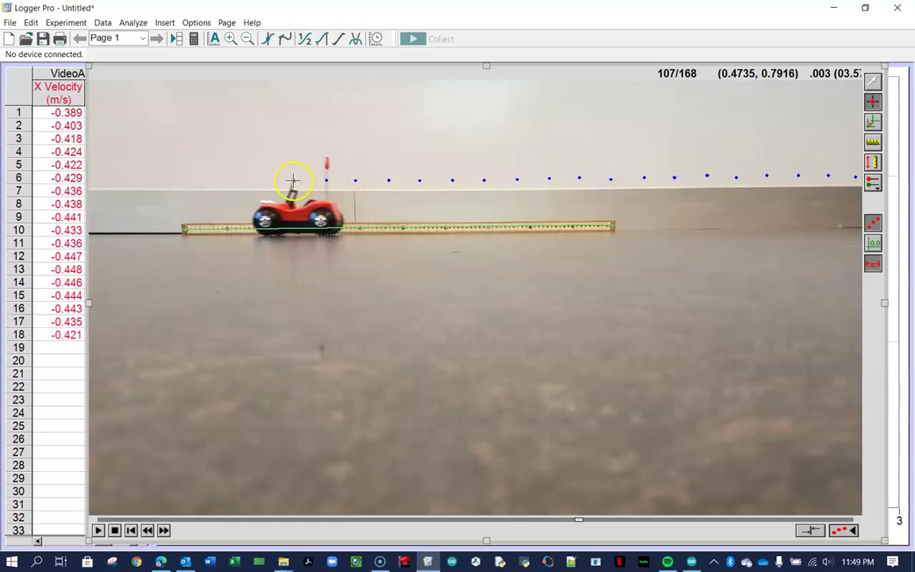
left_click(292, 180)
left_click(260, 180)
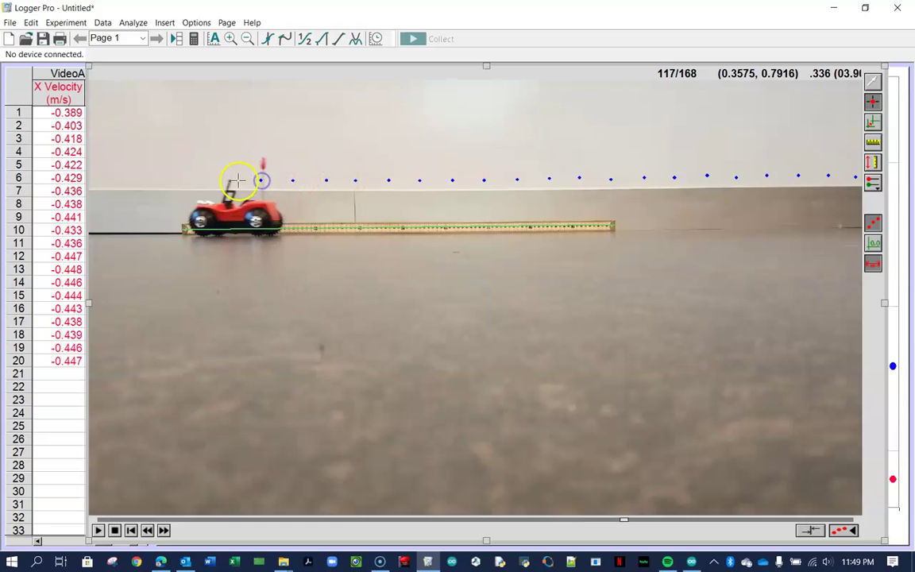
left_click(230, 180)
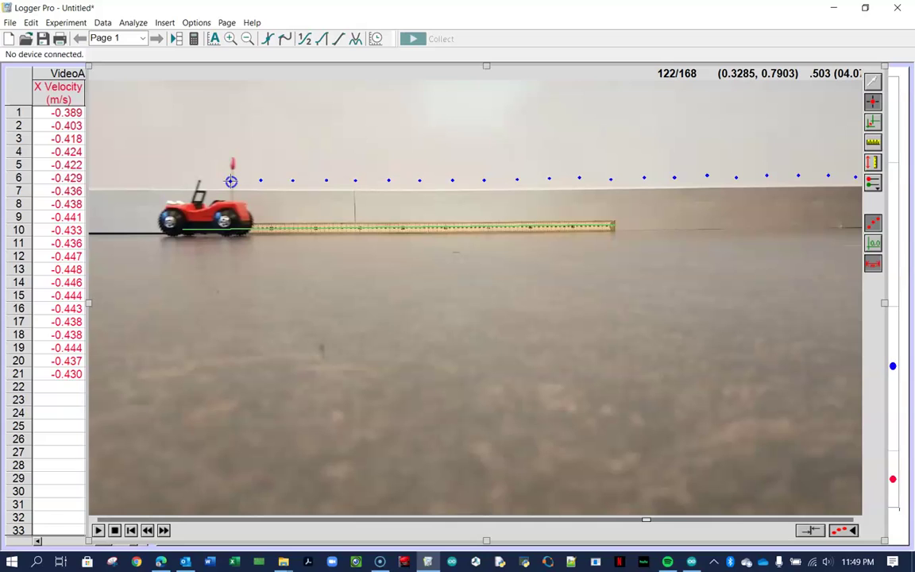
left_click(199, 180)
left_click(166, 180)
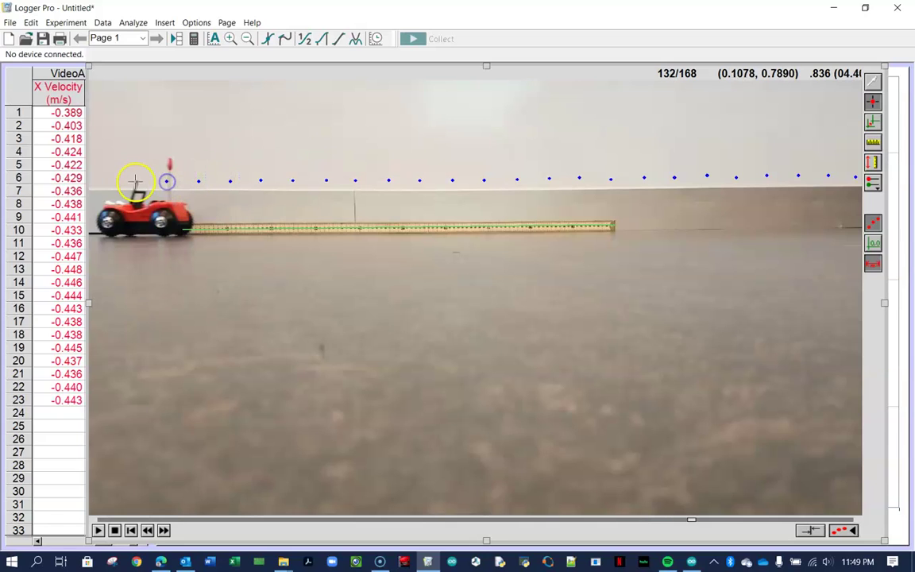
left_click(136, 181)
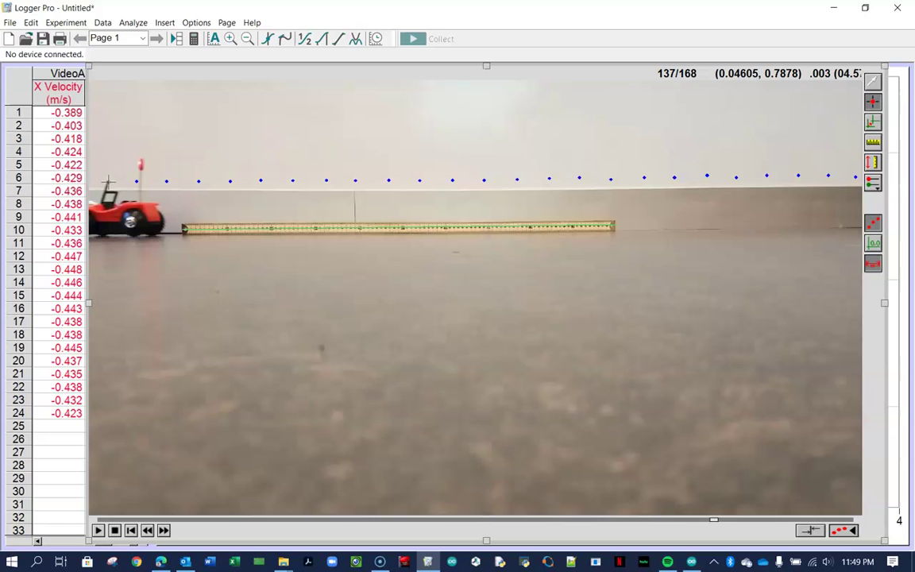
left_click(108, 181)
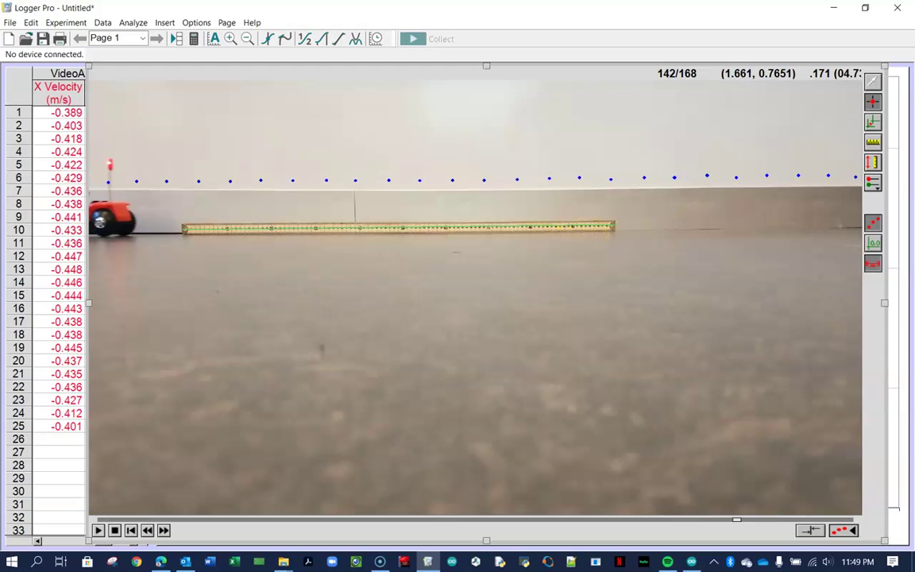
- Place the coordinate origin on the leftmost tracked dot
left_click(875, 125)
left_click(226, 170)
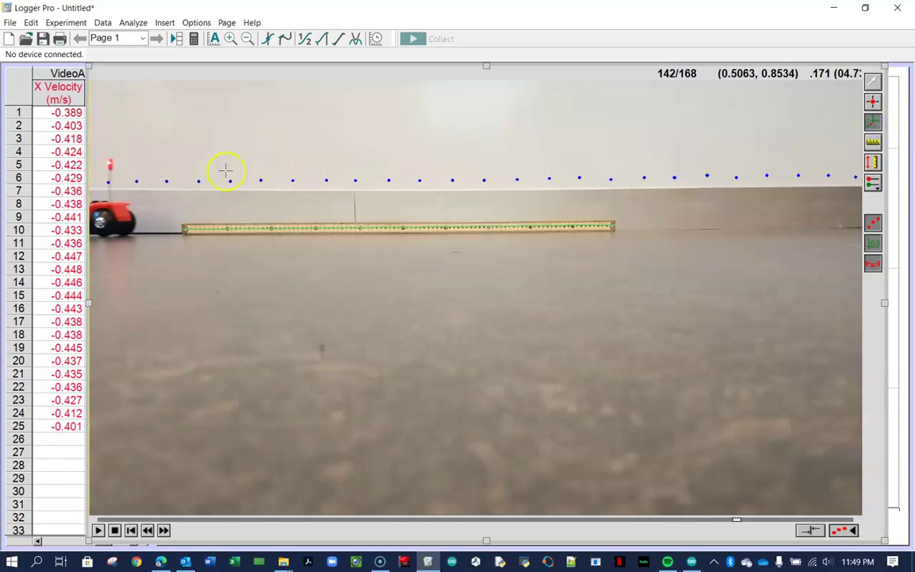
left_click(109, 182)
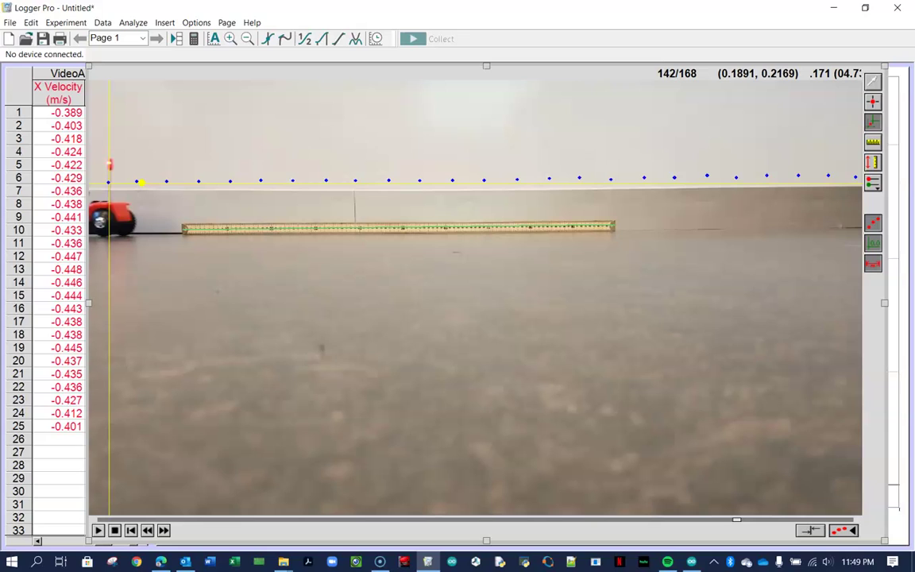
left_click(828, 175)
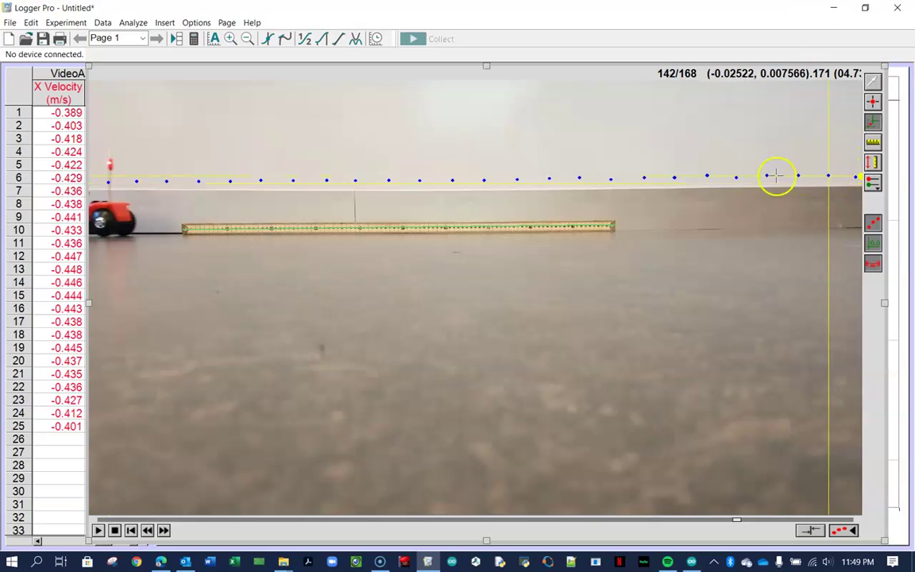
left_click(108, 182)
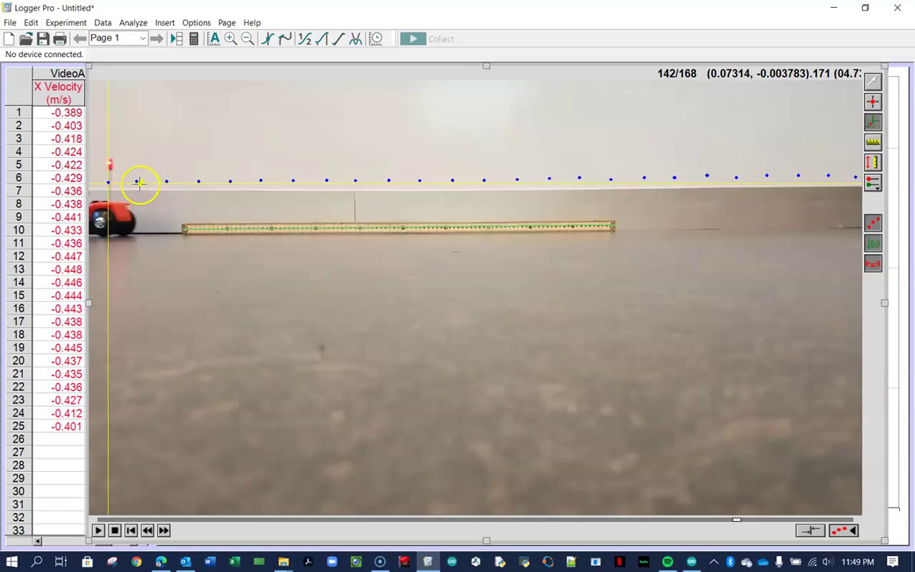
- Rotate the x-axis to run along the trail of tracked dots, then return to Select Point
left_click_drag(139, 182, 729, 172)
left_click_drag(810, 191, 847, 179)
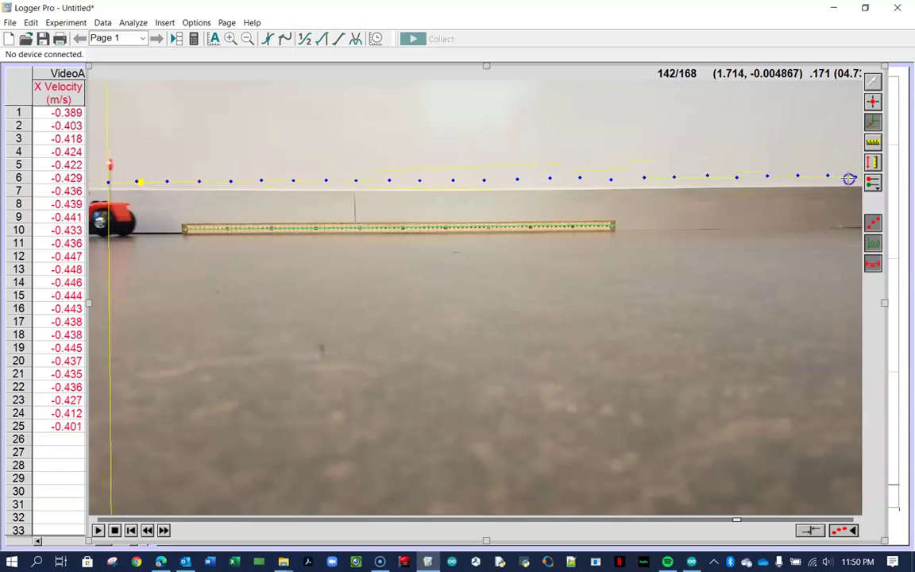
left_click(827, 215)
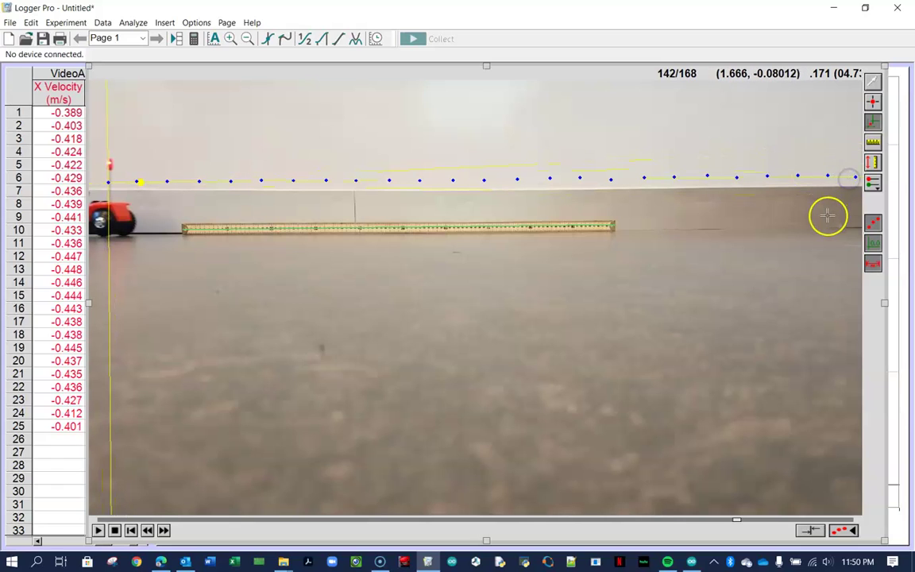
left_click(876, 103)
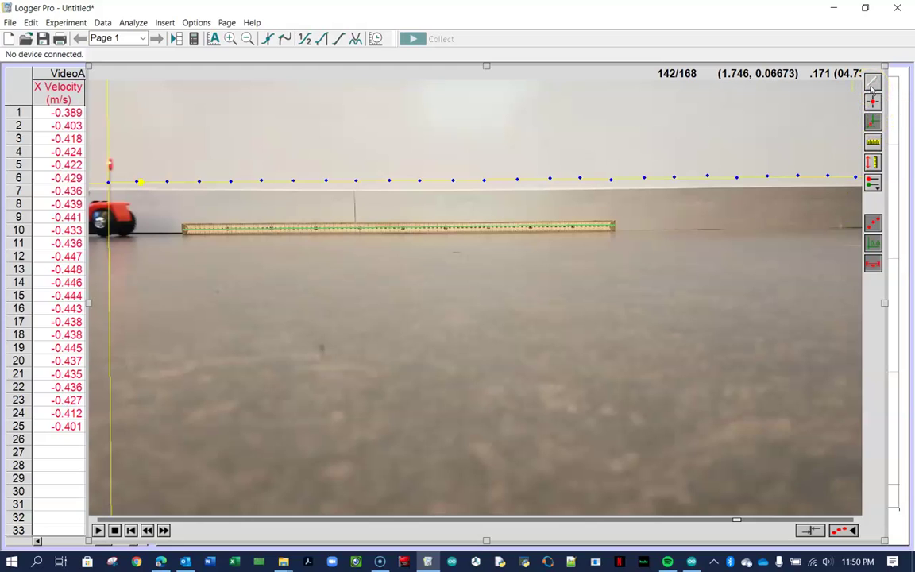
- Shrink the video and shift it left, and widen the data table to show more columns
left_click(871, 84)
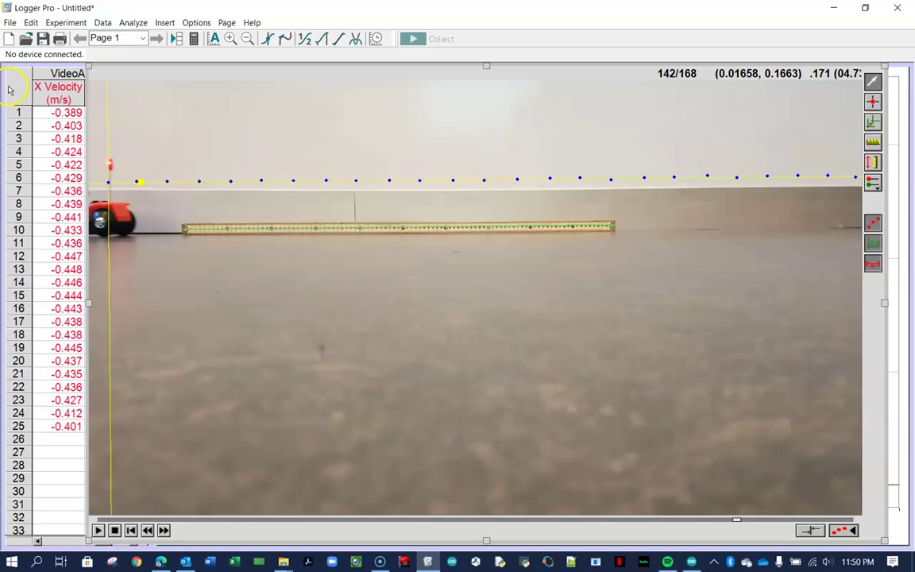
left_click(125, 77)
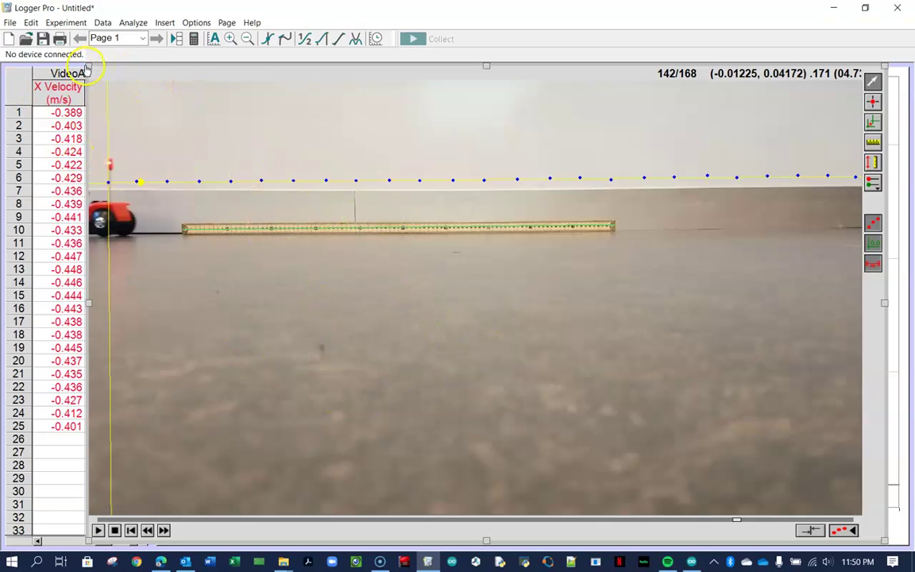
left_click_drag(89, 66, 420, 264)
left_click_drag(495, 267, 245, 259)
left_click(117, 204)
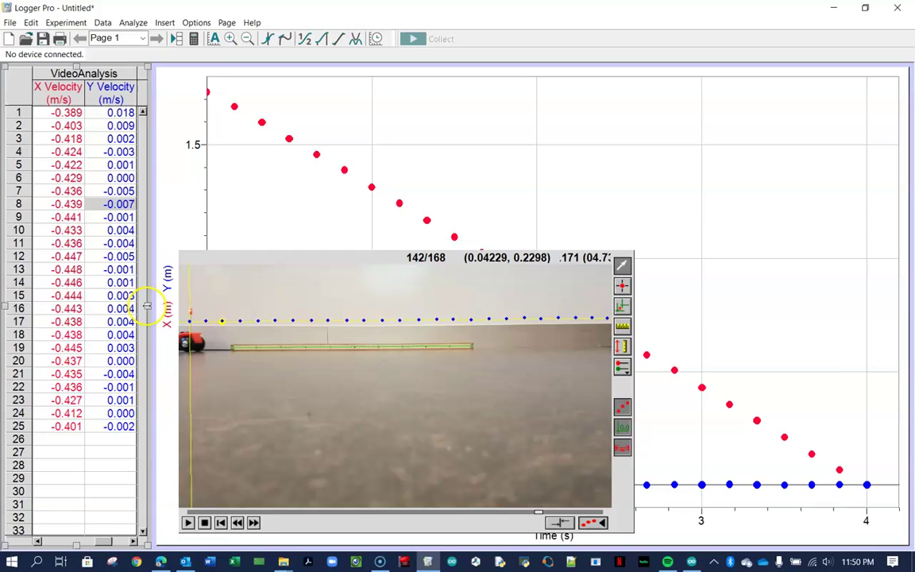
left_click_drag(153, 305, 379, 333)
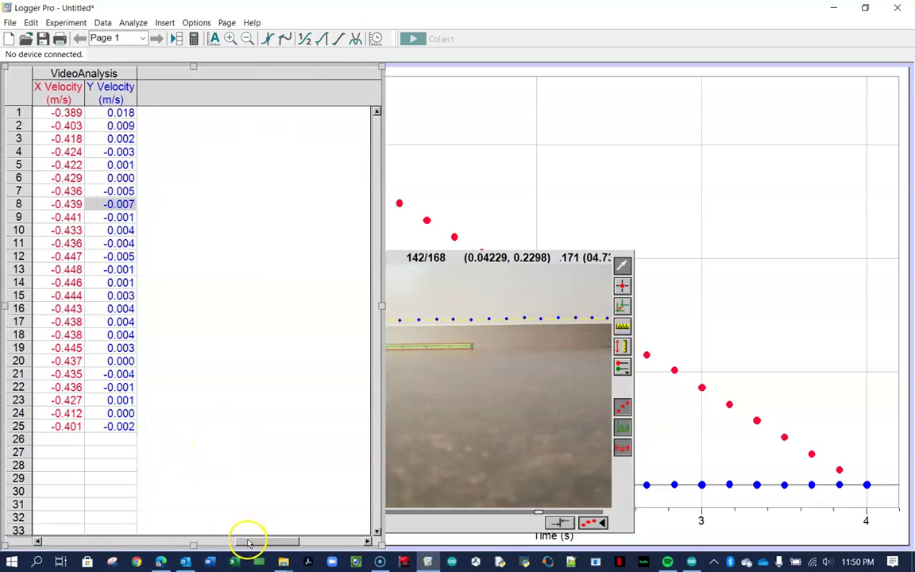
left_click_drag(211, 546, 49, 542)
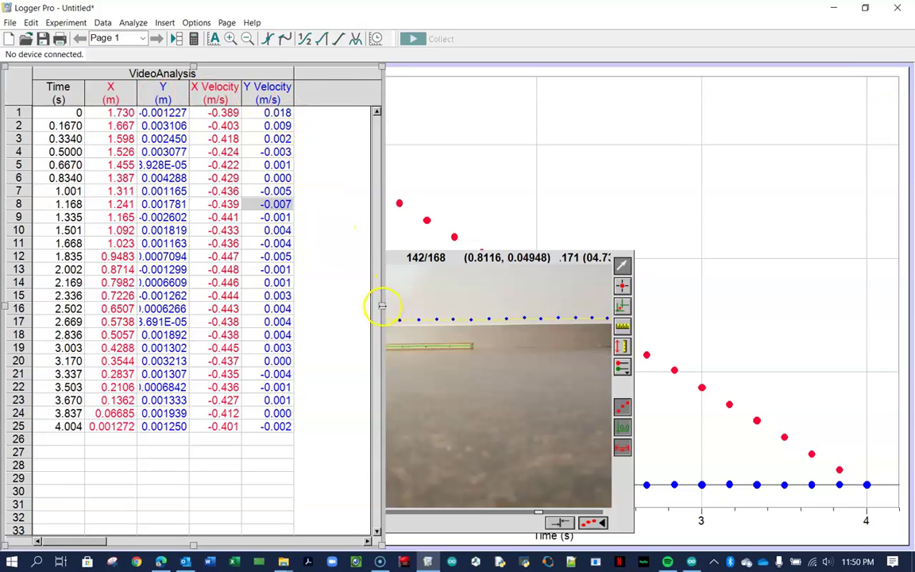
- Narrow the table, tuck the video into the lower-left corner, and resize the graph around it
left_click_drag(382, 305, 144, 317)
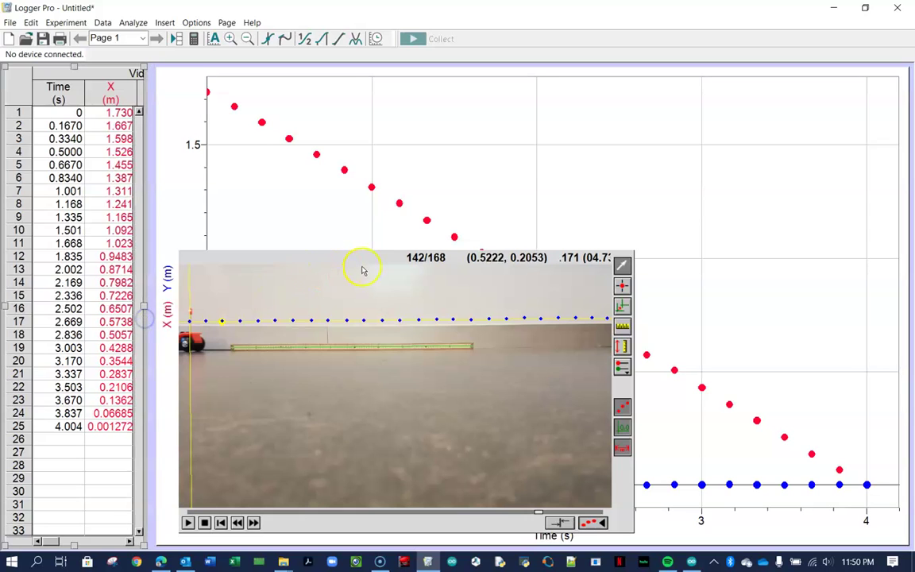
left_click_drag(362, 270, 205, 280)
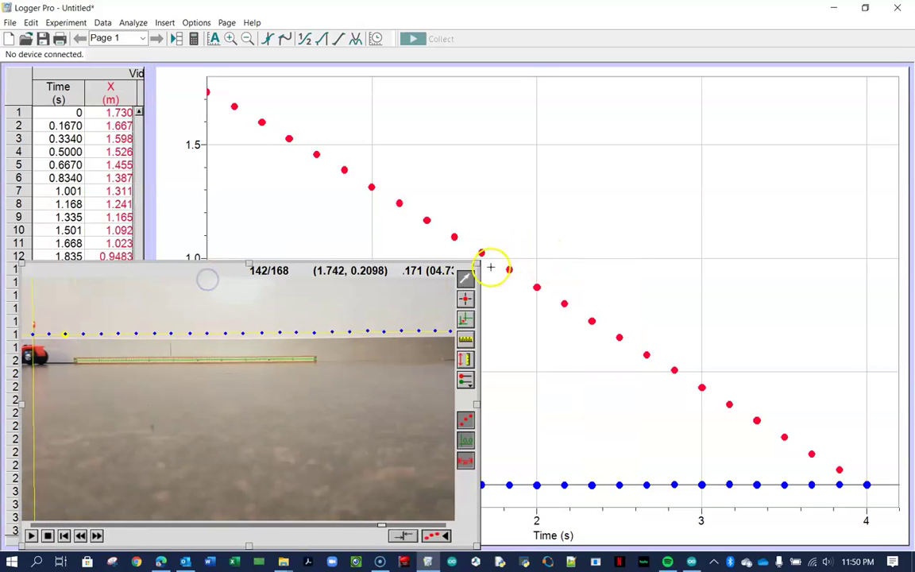
left_click_drag(490, 268, 143, 416)
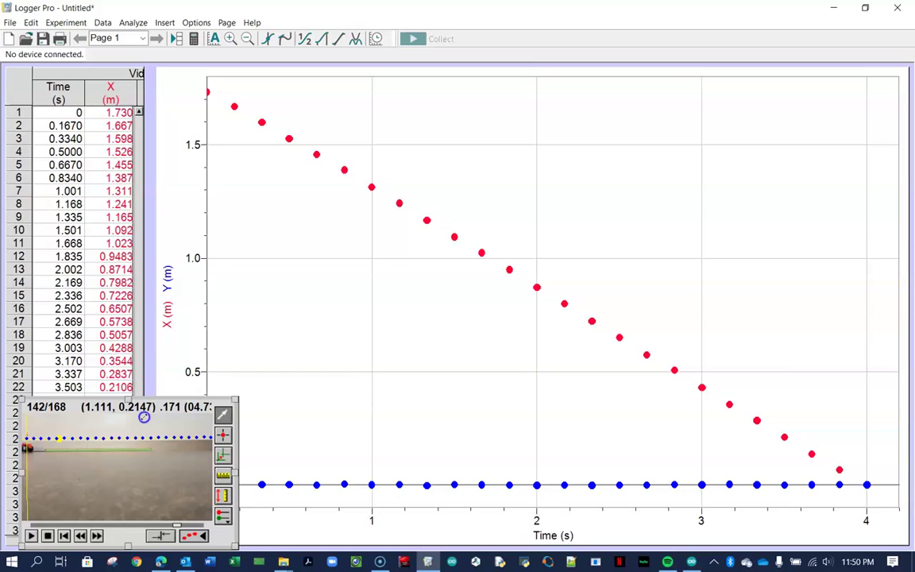
left_click(224, 188)
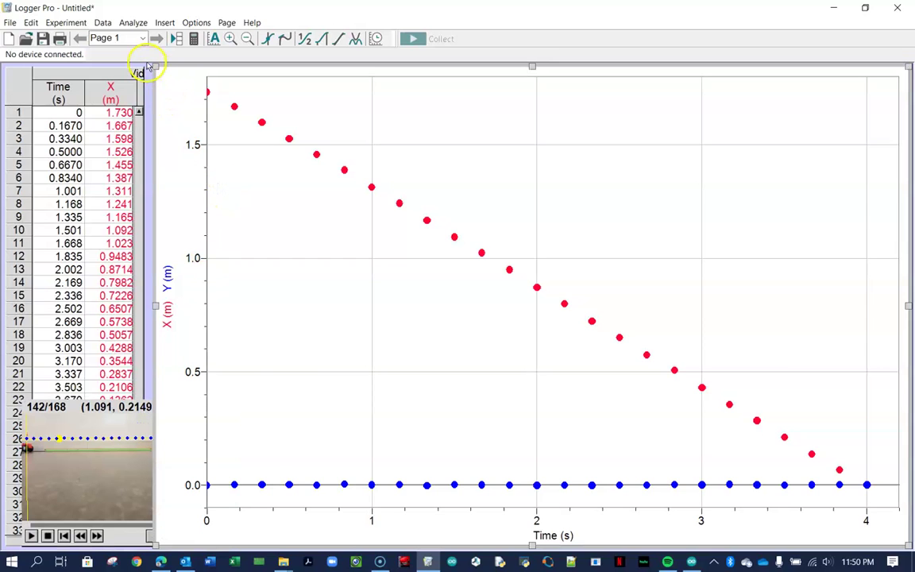
left_click_drag(157, 65, 252, 68)
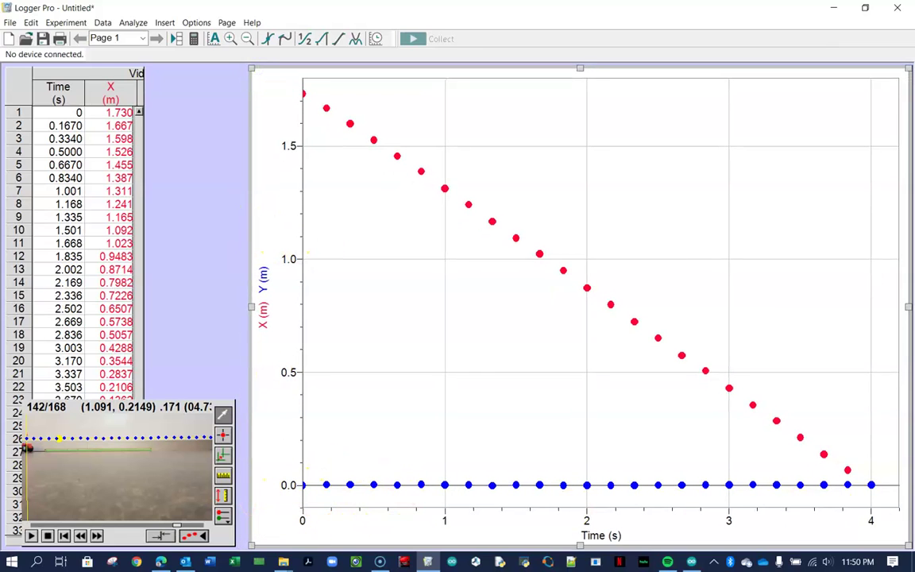
- Plot only X on the vertical axis, then examine point values such as the 0.334 s point
left_click(265, 289)
left_click(289, 297)
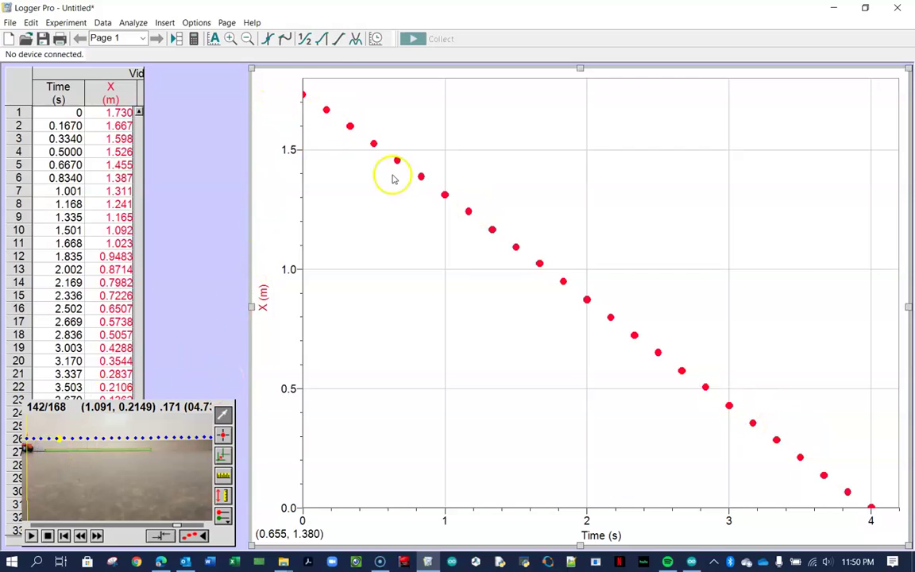
left_click(271, 39)
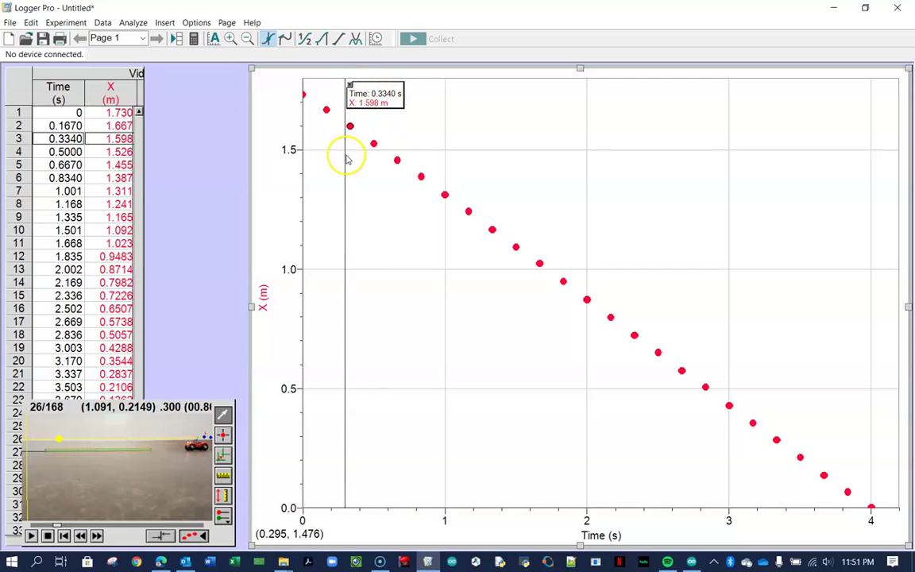
left_click(394, 165)
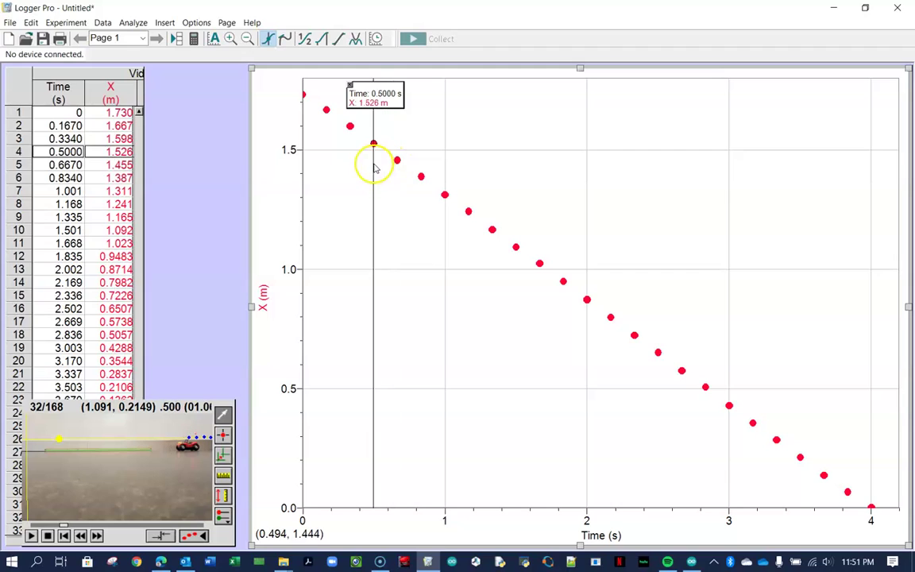
left_click_drag(356, 163, 351, 85)
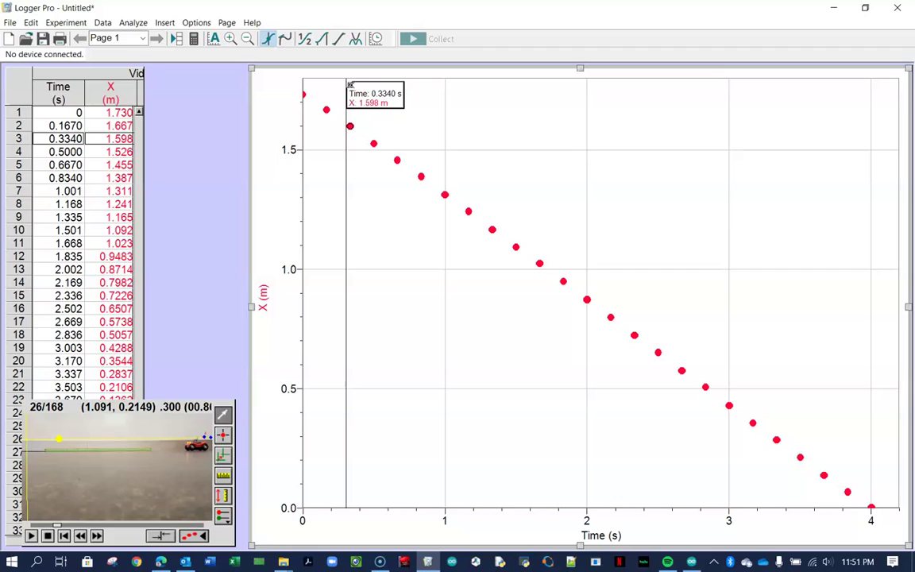
key("ctrl+e")
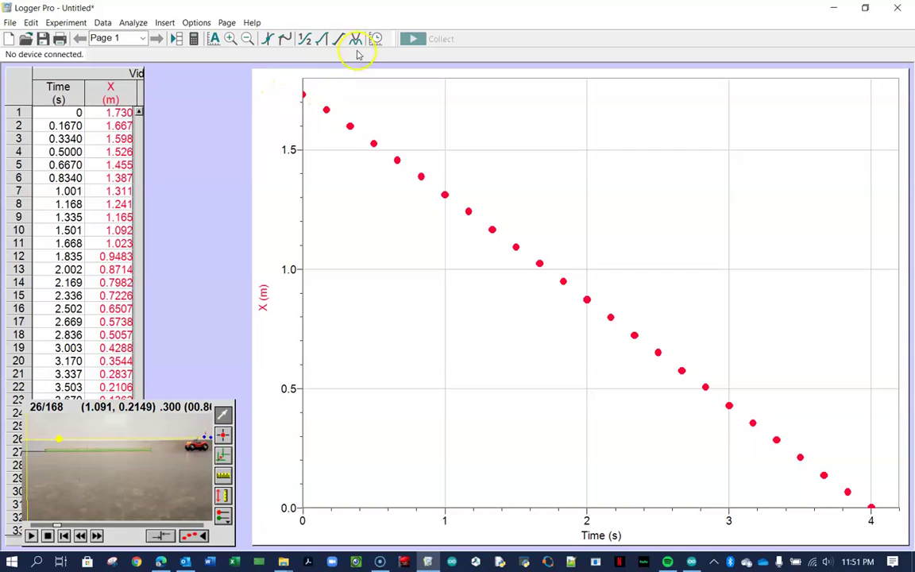
- Try selecting point ranges on the graph, then clear the selection so all points are used
left_click_drag(408, 115, 501, 214)
left_click(523, 182)
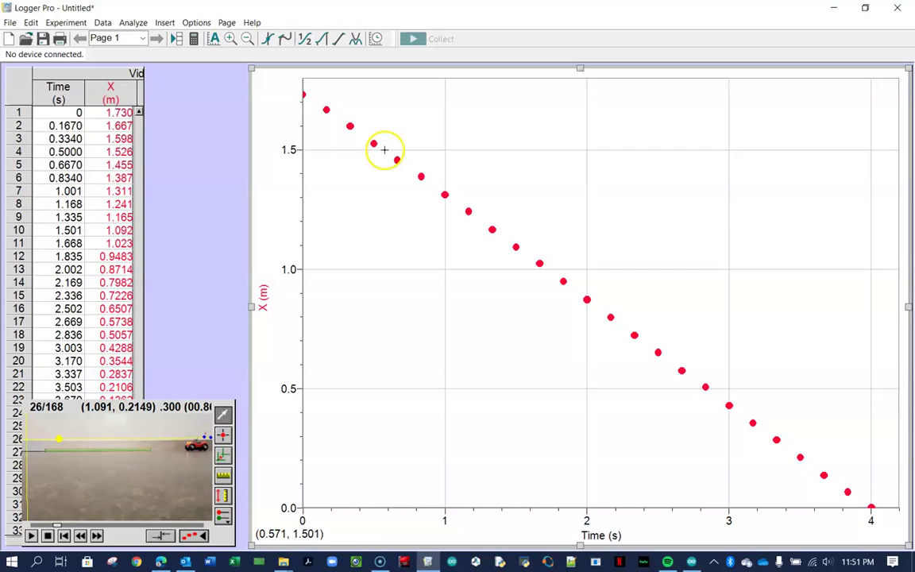
left_click_drag(390, 146, 597, 321)
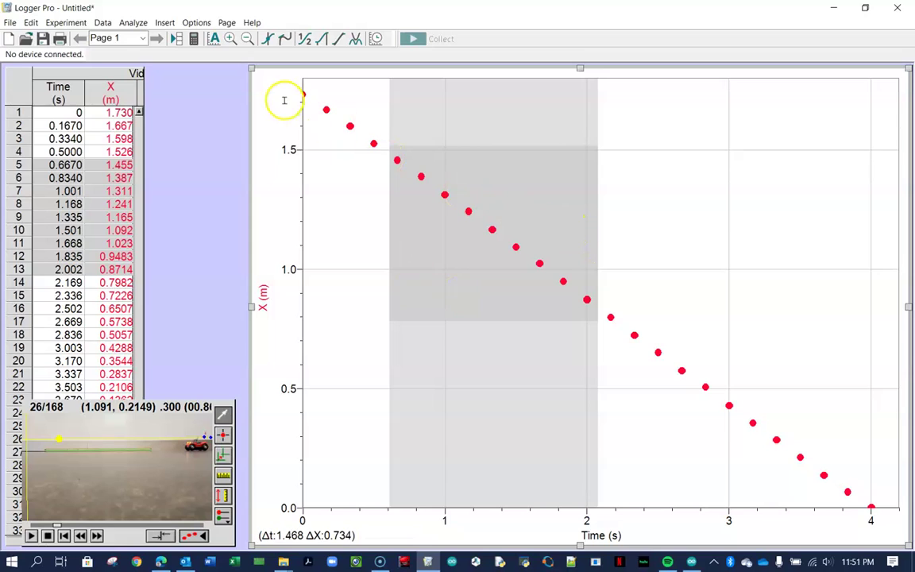
left_click(661, 193)
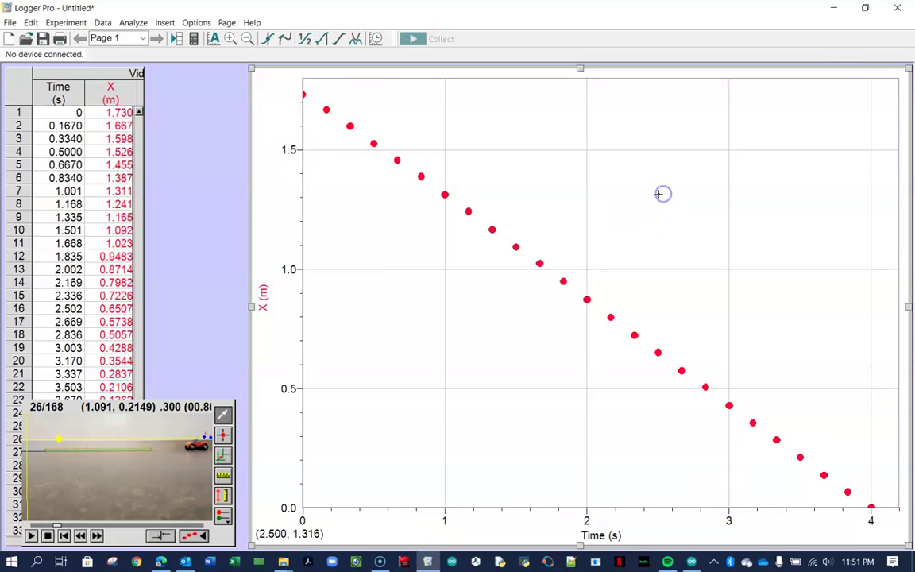
- Try a linear mt+b curve fit, giving slope −0.4372 m/s and intercept 1.745 m
left_click(355, 39)
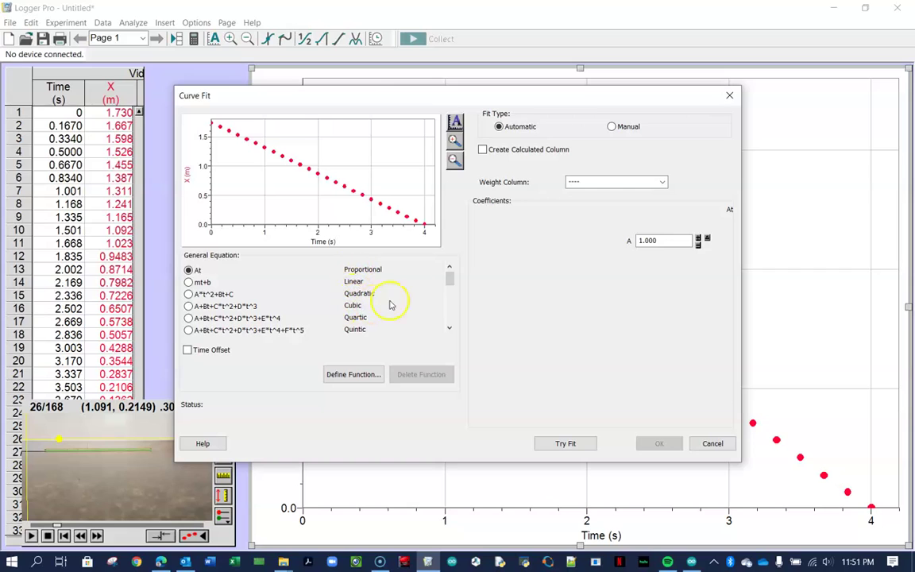
mouse_move(451, 281)
left_mouse_down()
mouse_move(451, 315)
mouse_move(449, 275)
left_mouse_up()
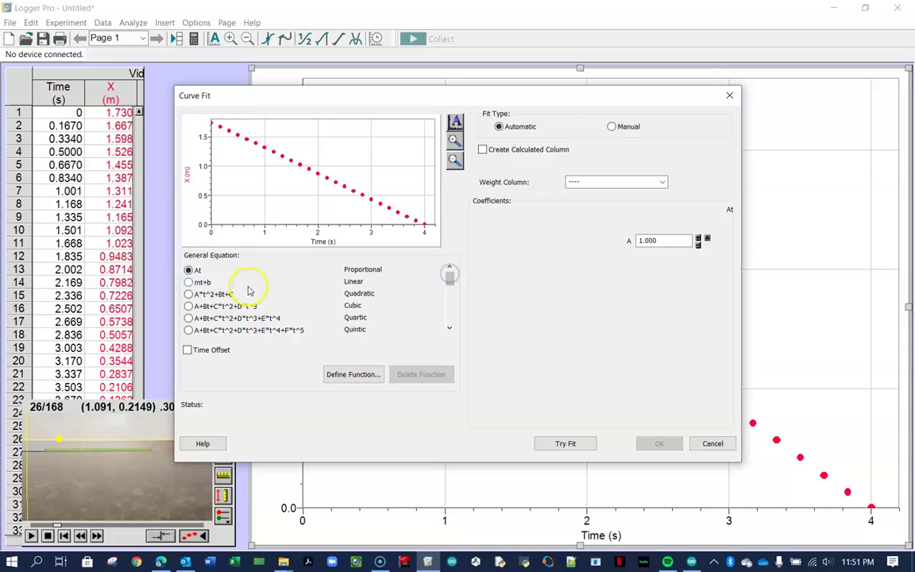
left_click(204, 282)
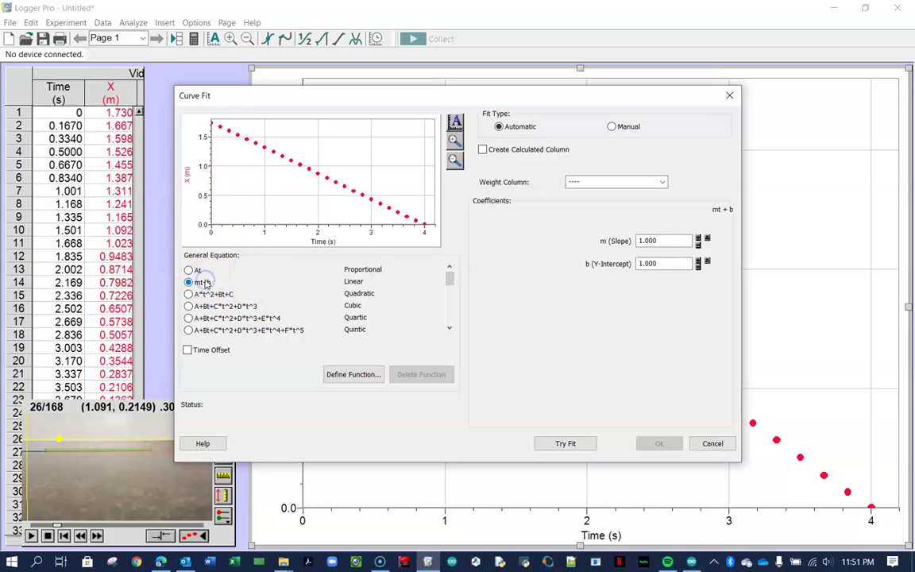
left_click(562, 446)
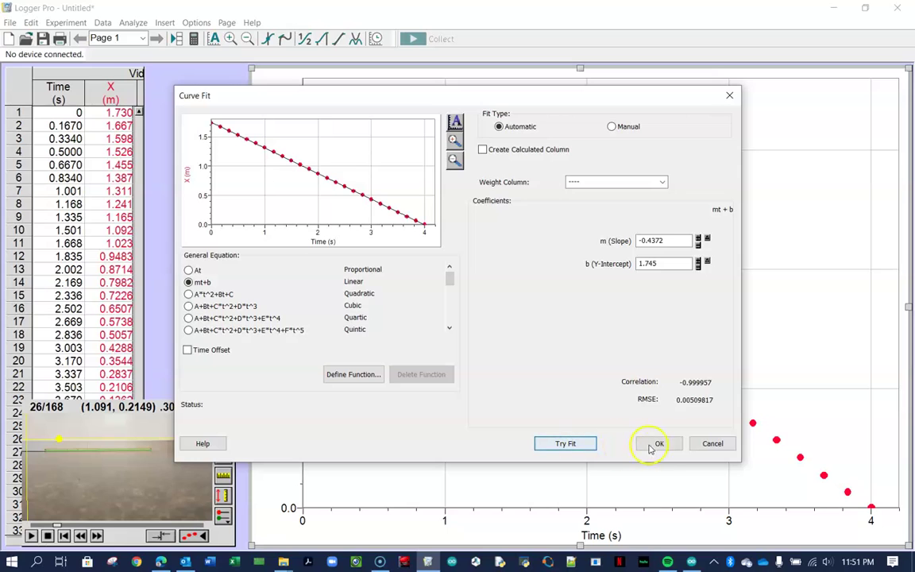
- Accept the linear fit and drag its results box rightward above the fitted line
left_click(661, 444)
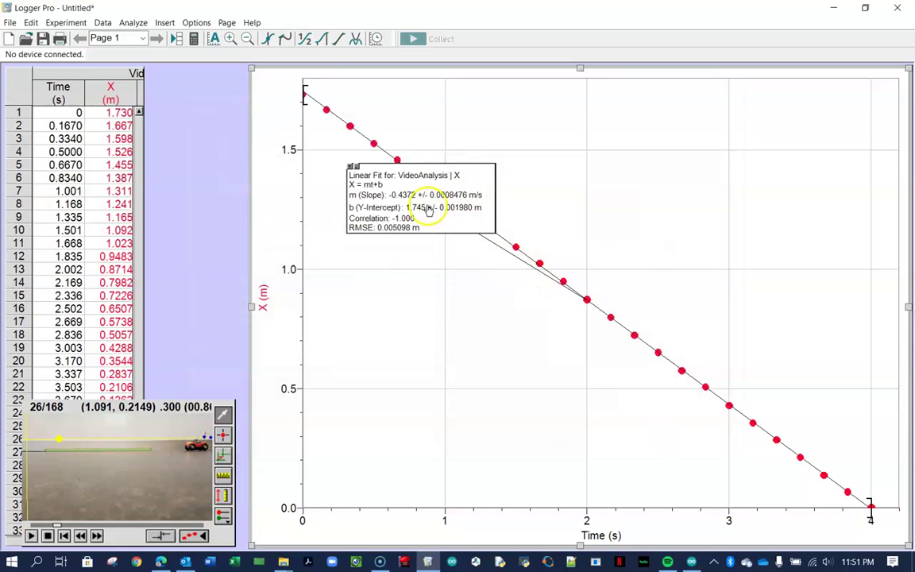
left_click_drag(474, 197, 578, 193)
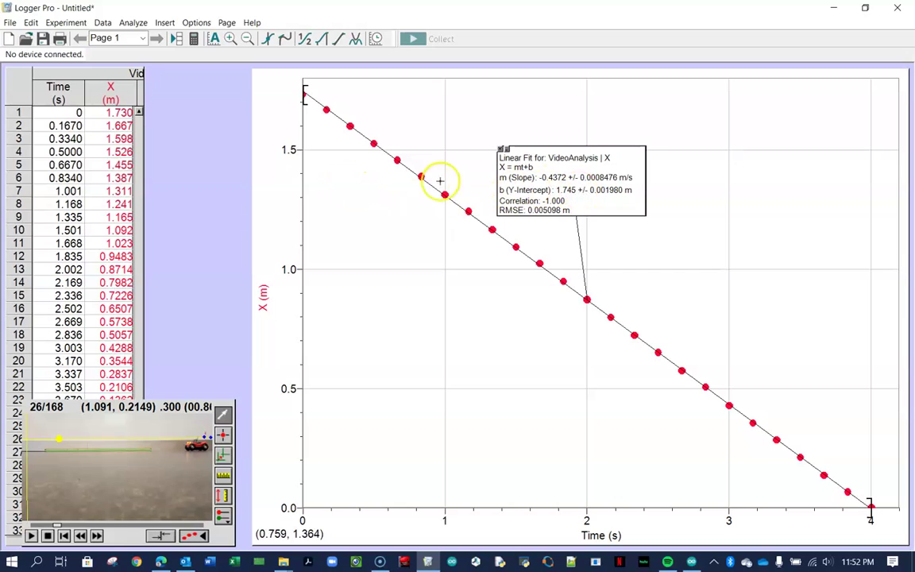
- Show the linear fit to 3 significant figures in 12-point text, then raise the box
right_click(558, 179)
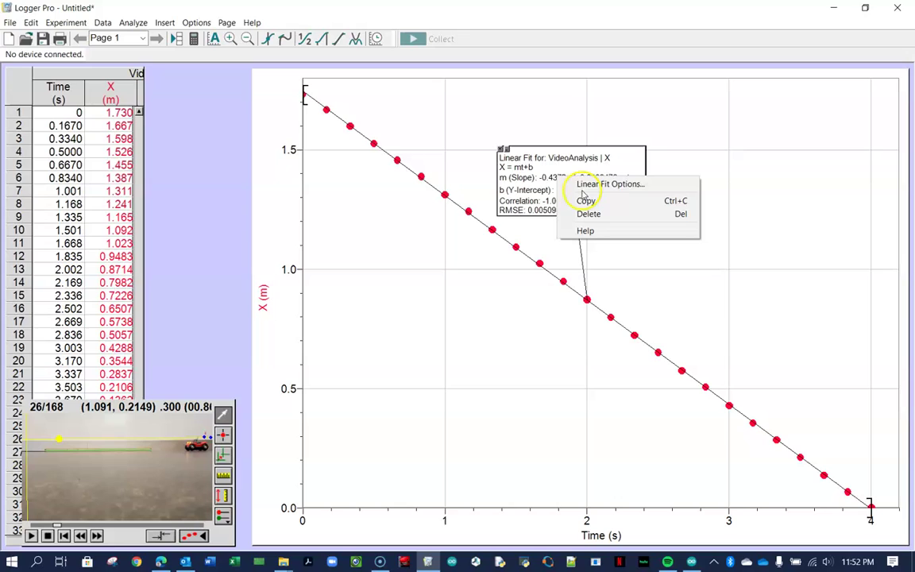
left_click(587, 184)
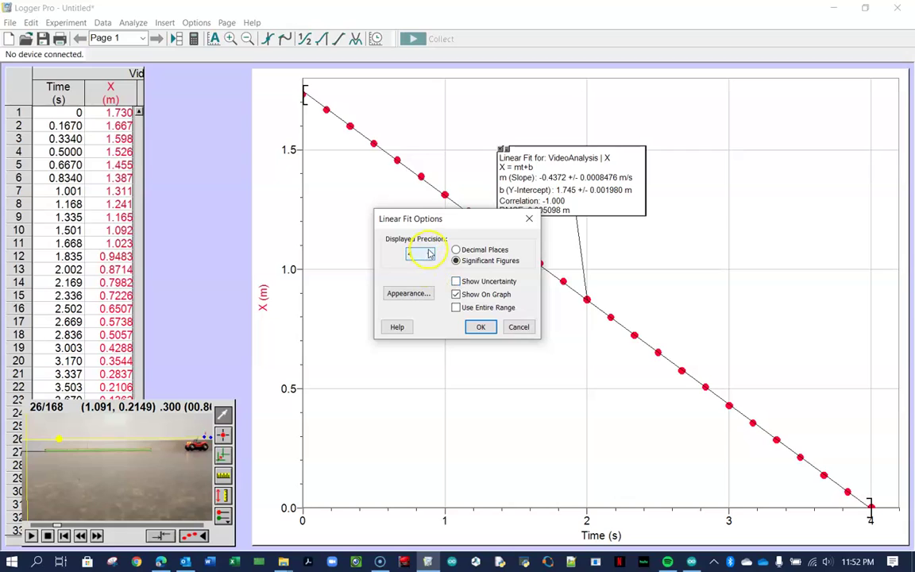
left_click(426, 254)
left_click(425, 282)
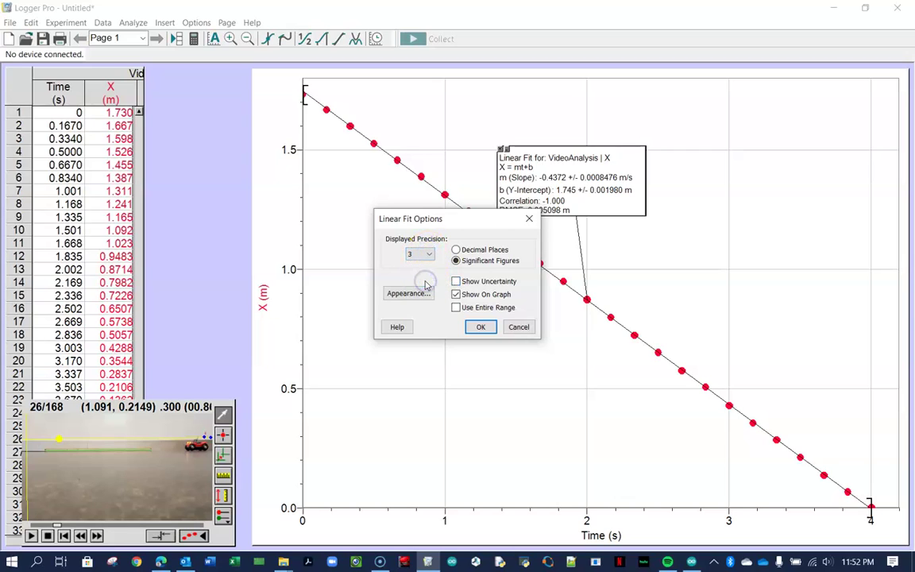
left_click(426, 294)
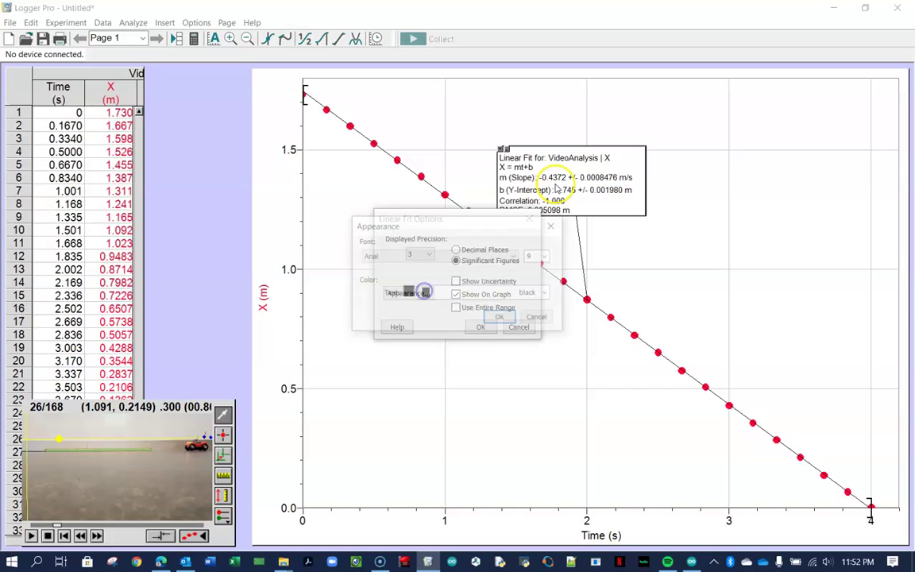
left_click(546, 256)
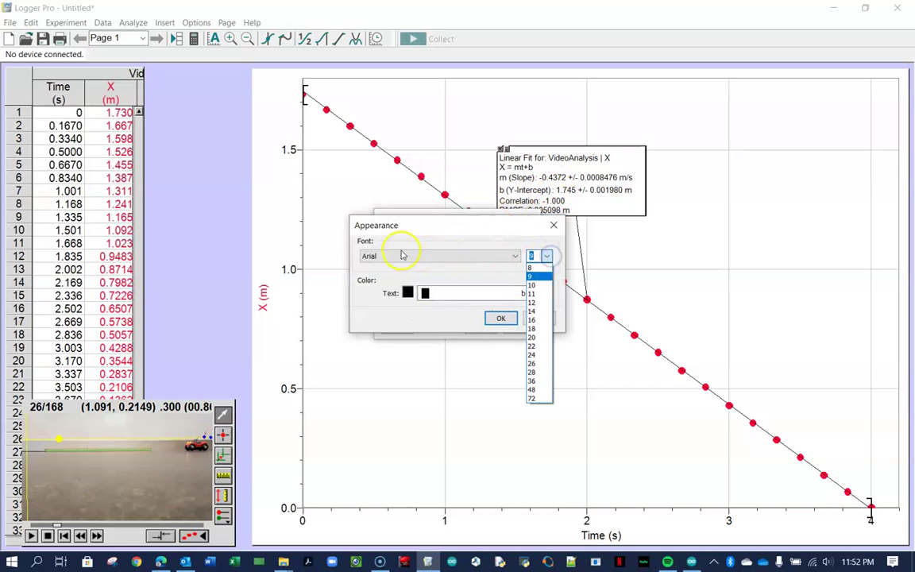
left_click(537, 305)
left_click(500, 318)
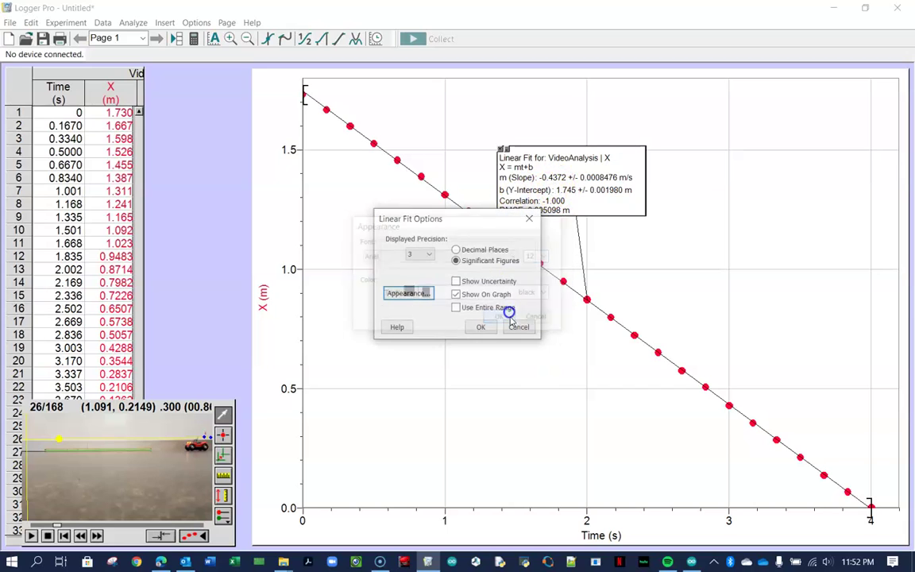
left_click(492, 323)
mouse_move(549, 237)
left_mouse_down()
mouse_move(547, 182)
mouse_move(598, 162)
left_mouse_up()
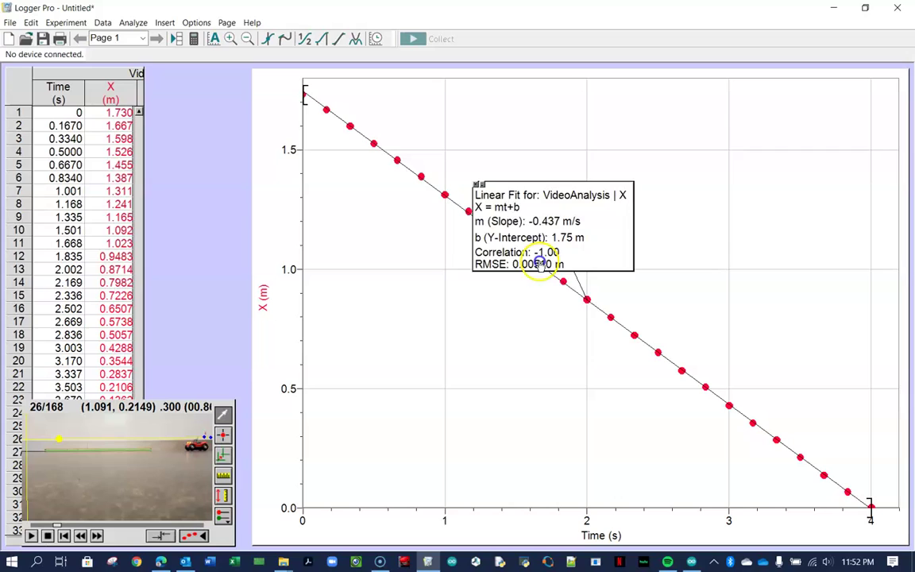
- Move the fit results box down and left, beneath the fitted line
mouse_move(539, 265)
left_mouse_down()
mouse_move(454, 351)
mouse_move(468, 372)
left_mouse_up()
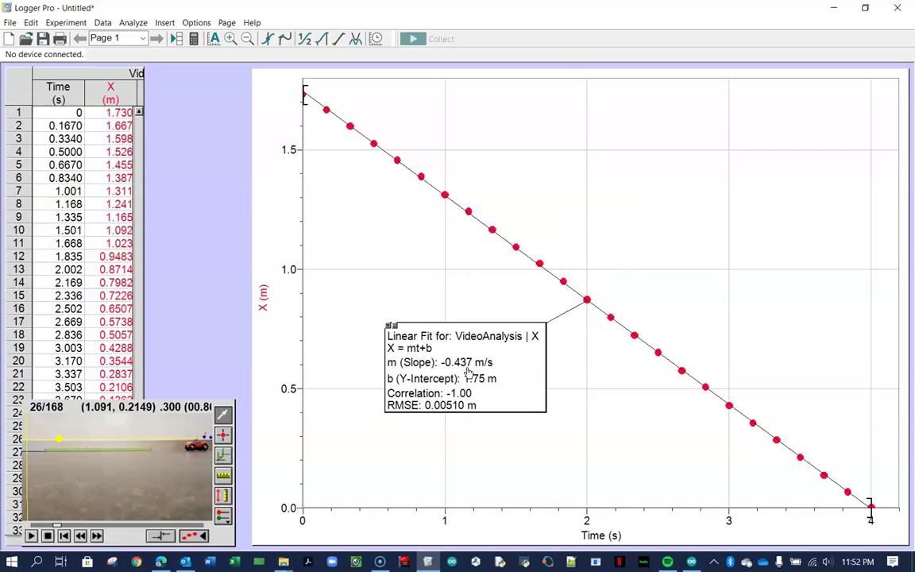